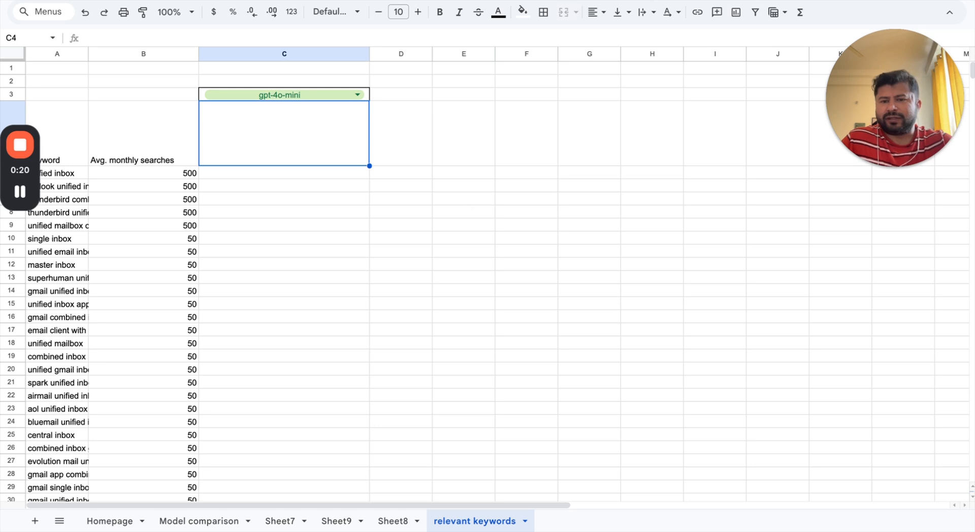
Review the full keyword list in column A from A5 down and the average monthly searches heading
key("Down")
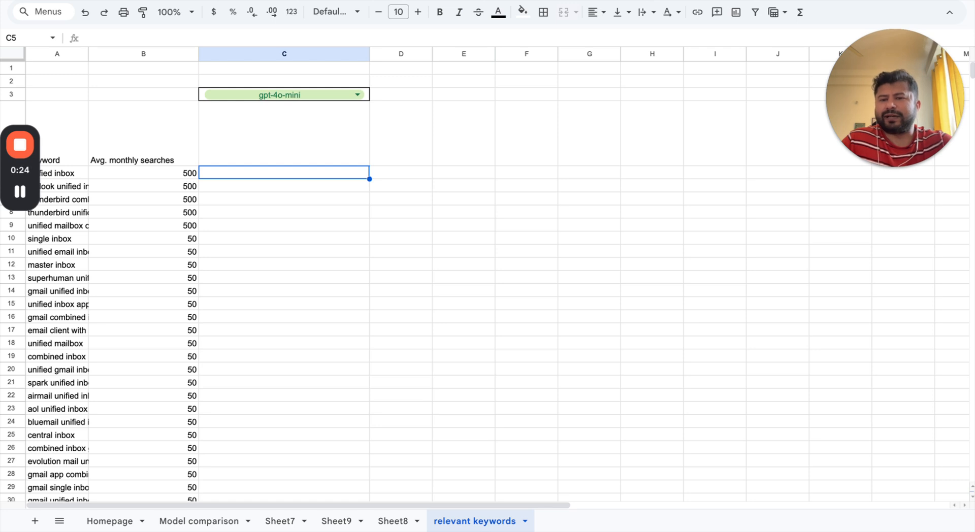
key("Left")
key("Left")
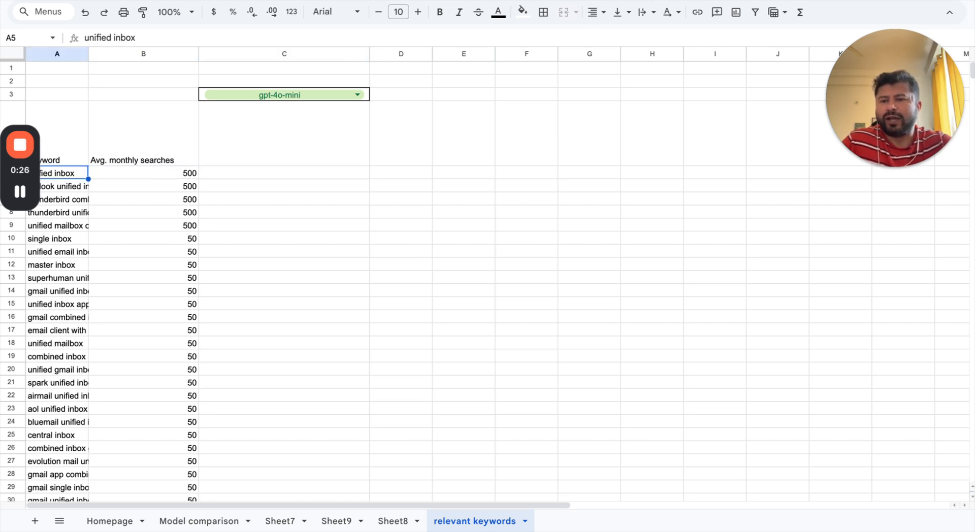
key("ctrl+shift+Down")
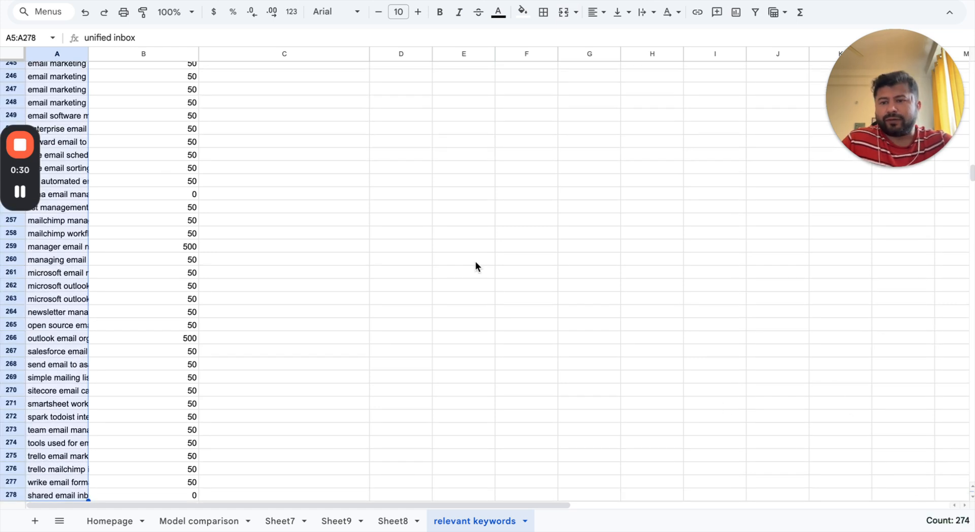
key("ctrl+Home")
key("Up")
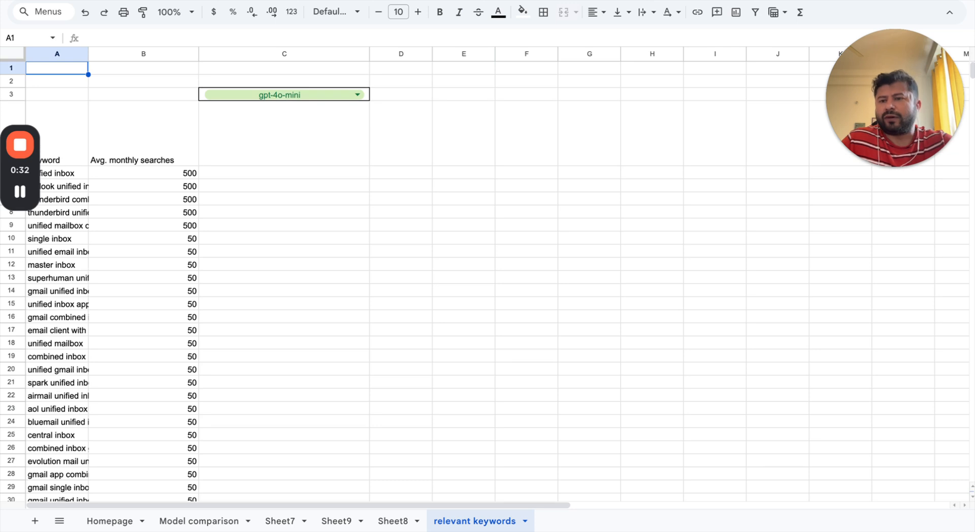
key("Down")
key("Down")
key("Down")
key("Down")
key("Up")
key("Right")
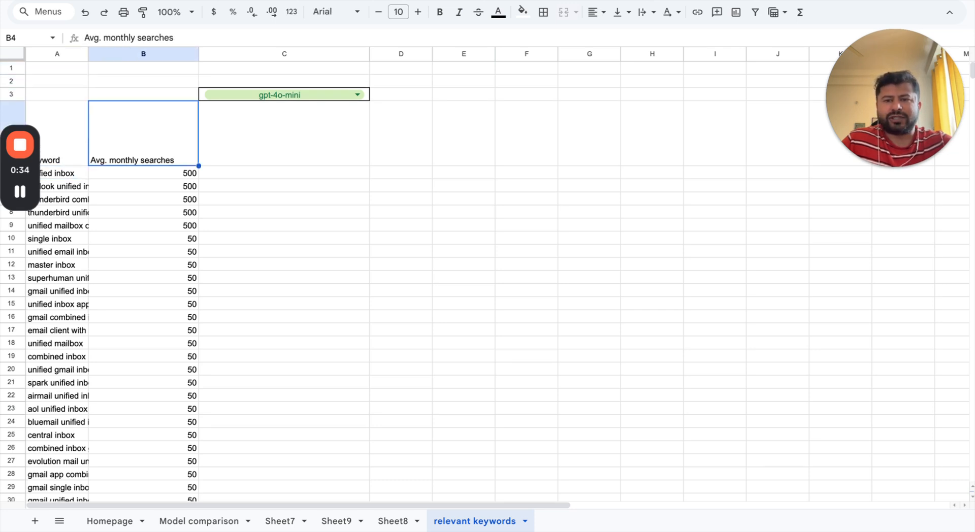
Paste the Emailzap Google Ads marketer prompt from K4 of Sheet8 into C4 of the relevant keywords sheet
key("Right")
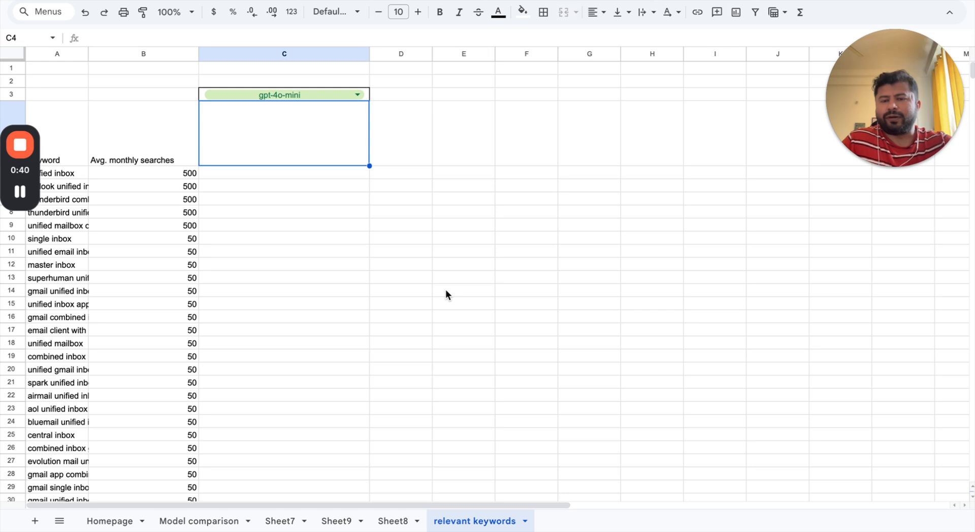
left_click(397, 519)
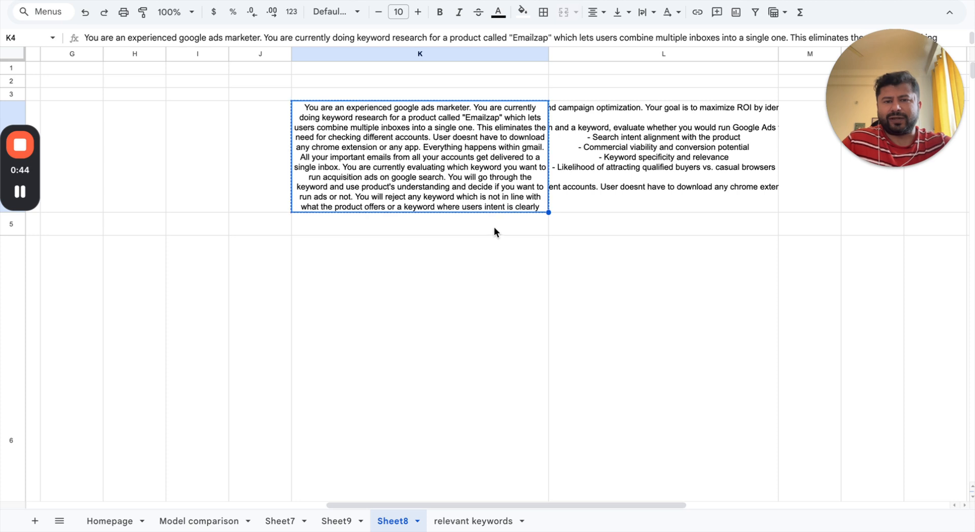
left_click(463, 520)
key("ctrl+v")
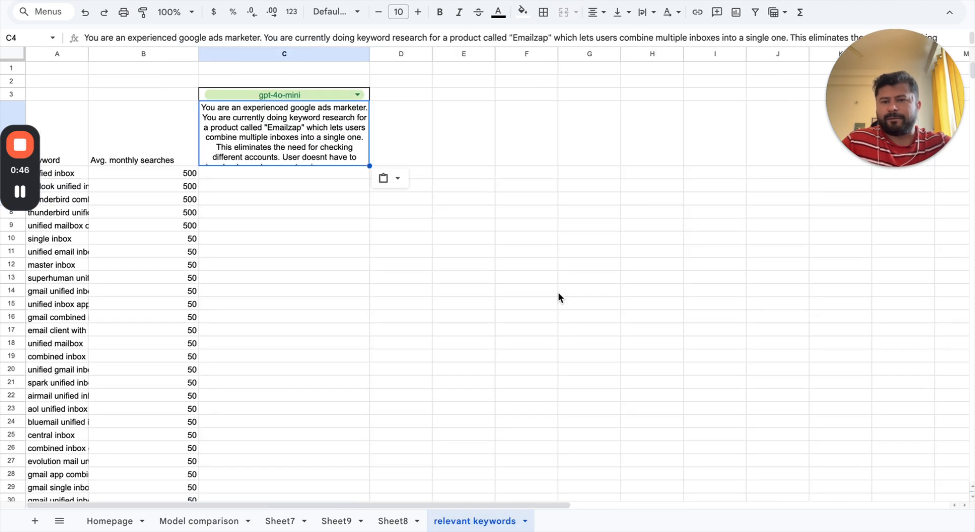
Write the formula =testprompt(C4&A5,C3) in C5, combining the prompt with the first keyword and the model name
key("Down")
type("=testprompt(")
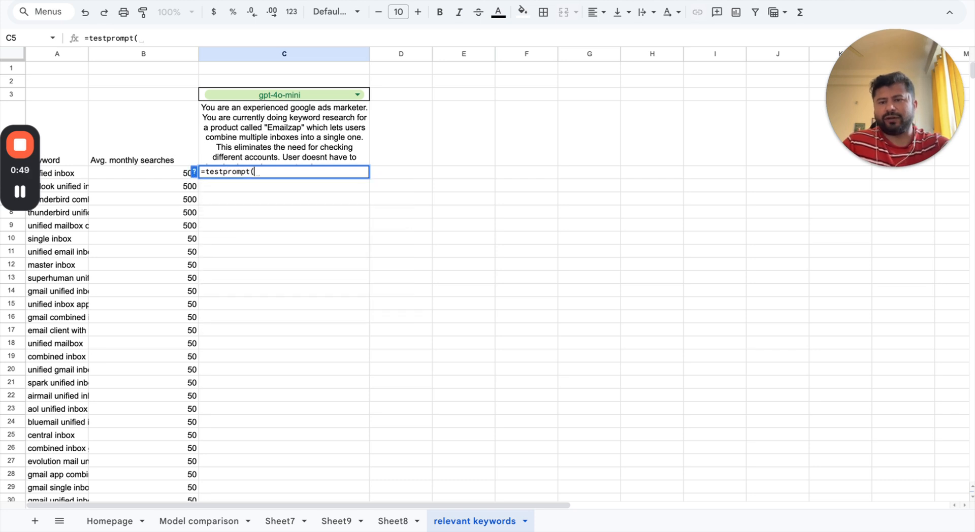
key("Up")
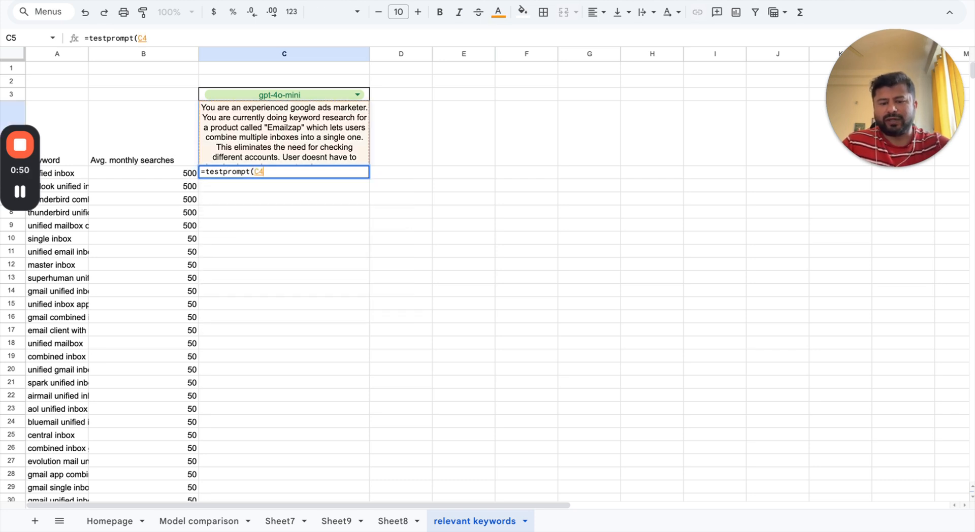
type("&")
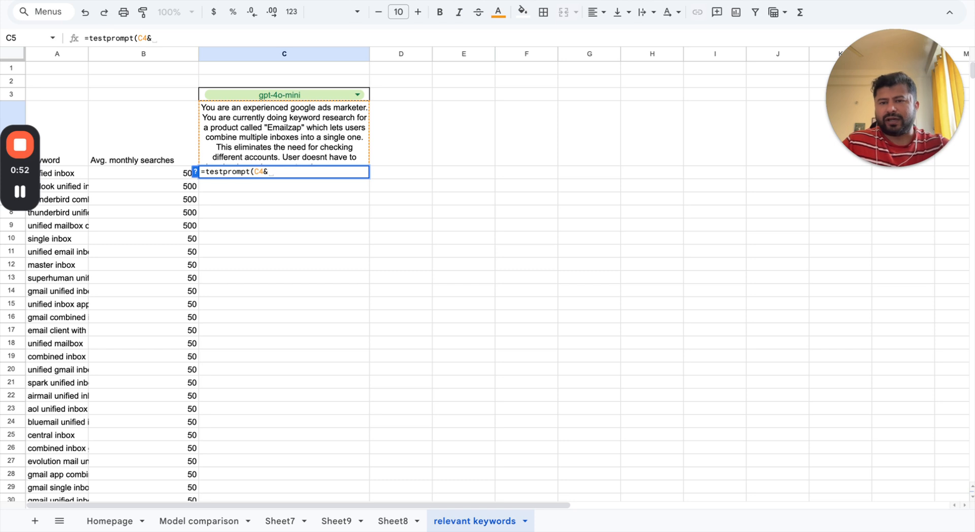
key("Left")
key("Left")
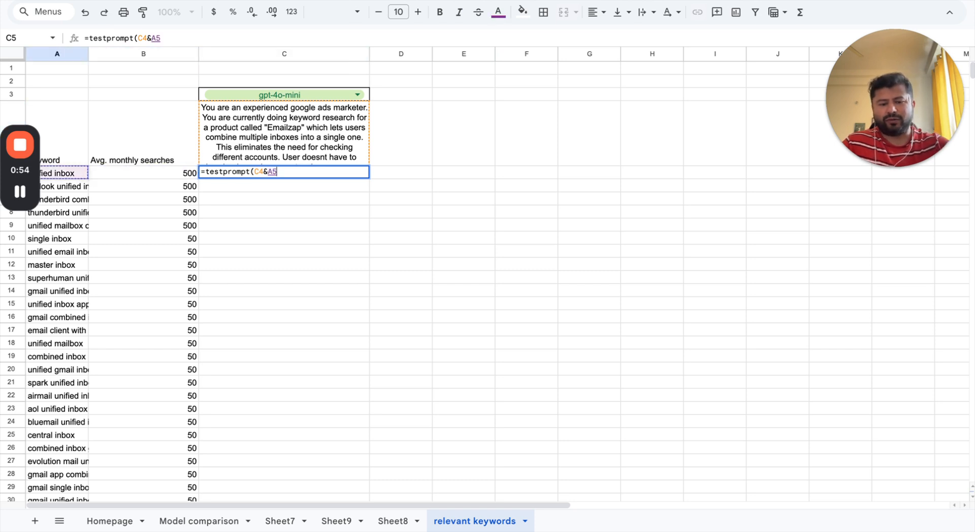
type(",")
key("Up")
key("Up")
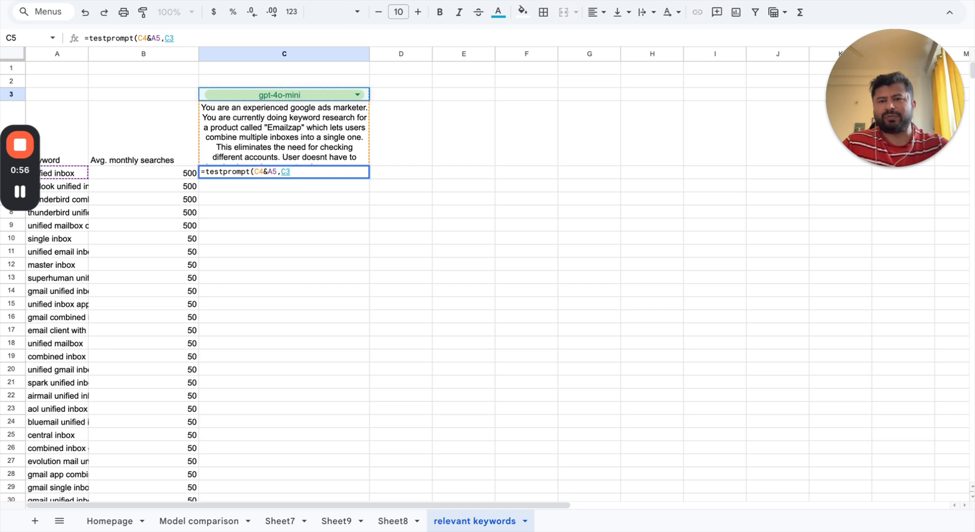
type(")")
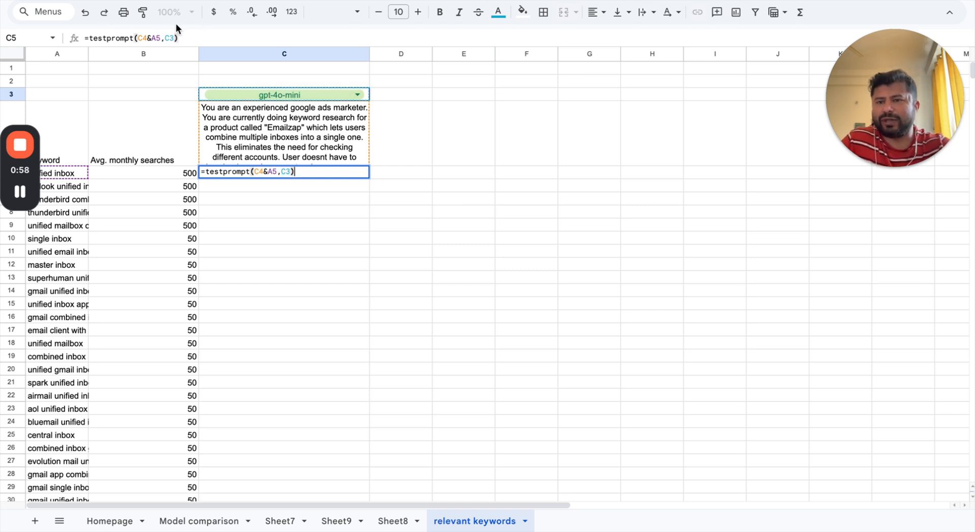
Anchor the references in C5 so the formula reads =testprompt(C$4&$A5,C$3), and commit it
left_click(143, 38)
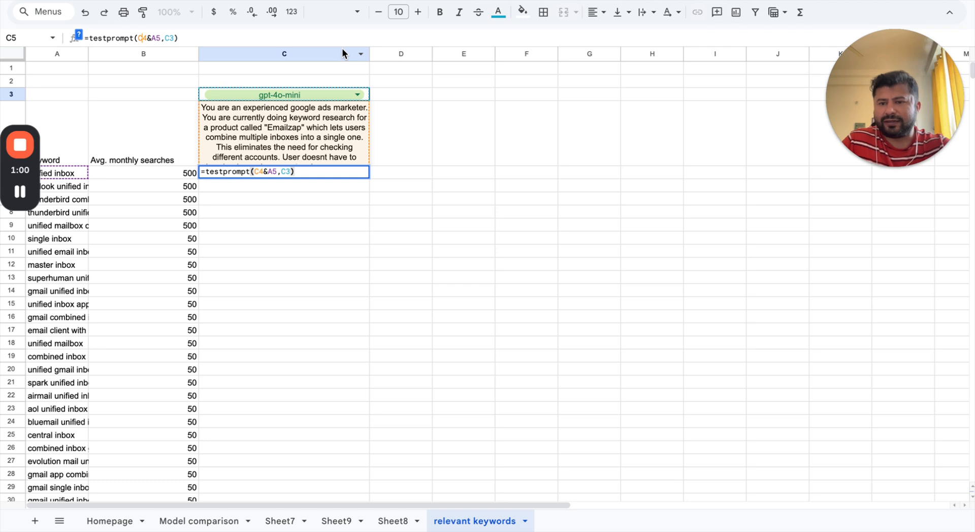
type("$")
key("Right")
key("Right")
type("$")
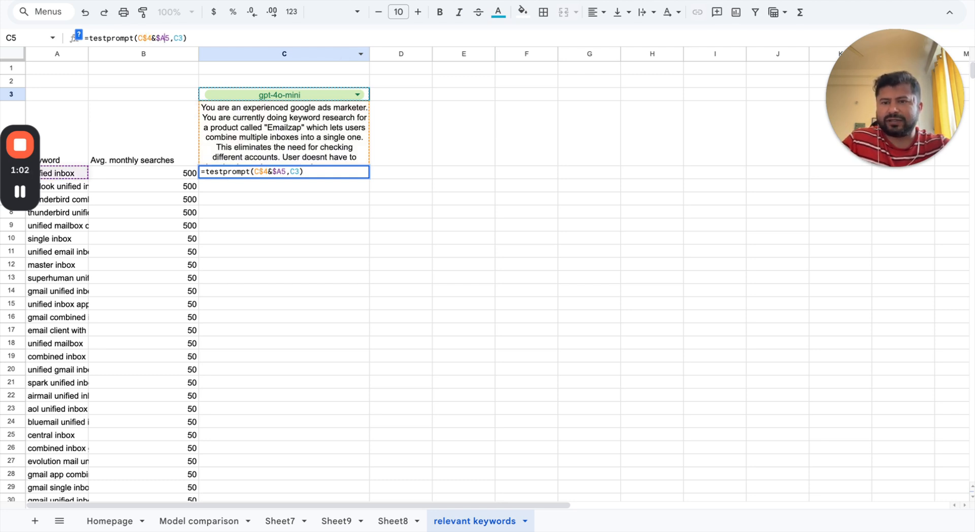
key("Return")
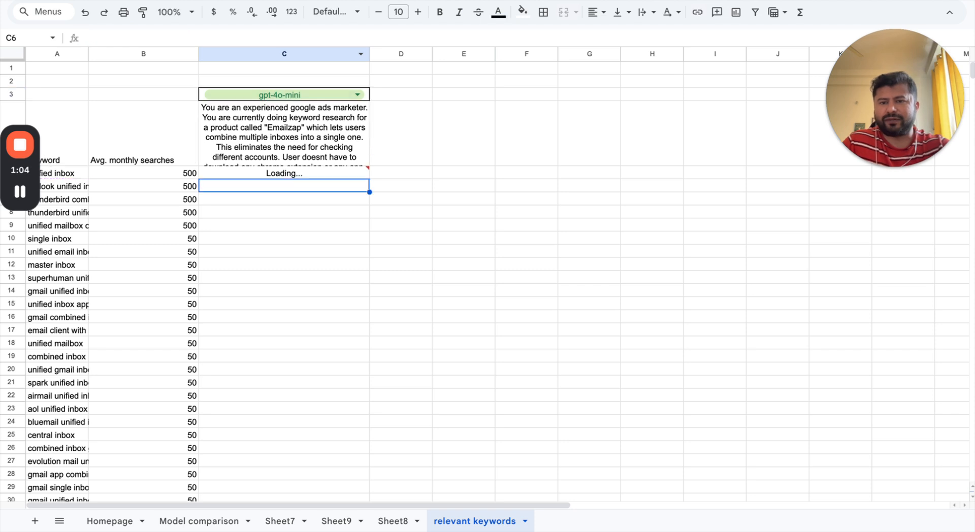
Copy the C5 formula into C5:C211 to evaluate the keywords in those rows
key("Up")
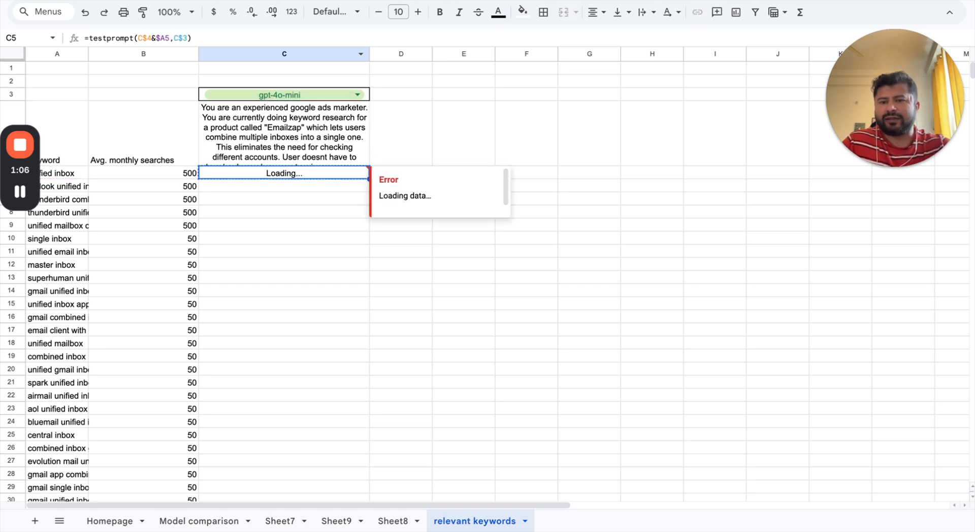
key("Left")
key("ctrl+Down")
key("Right")
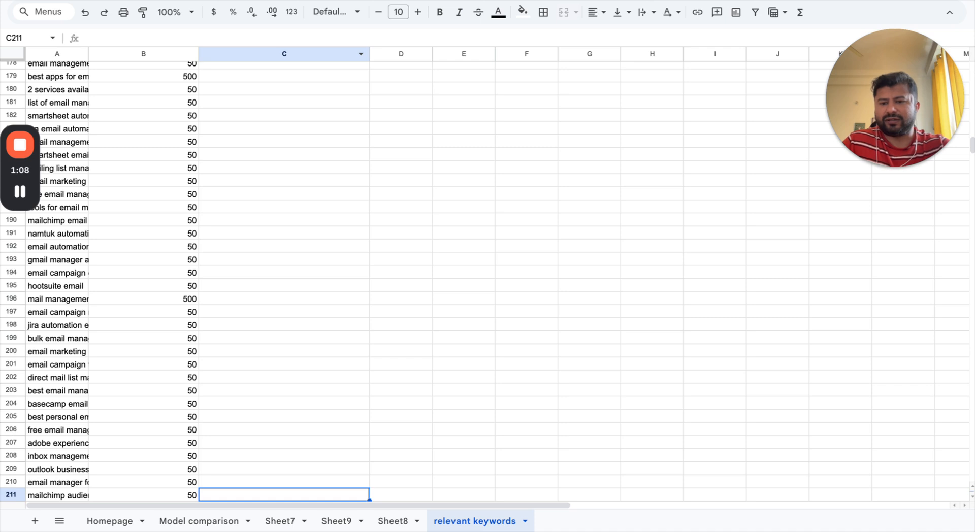
key("ctrl+shift+Up")
key("ctrl+v")
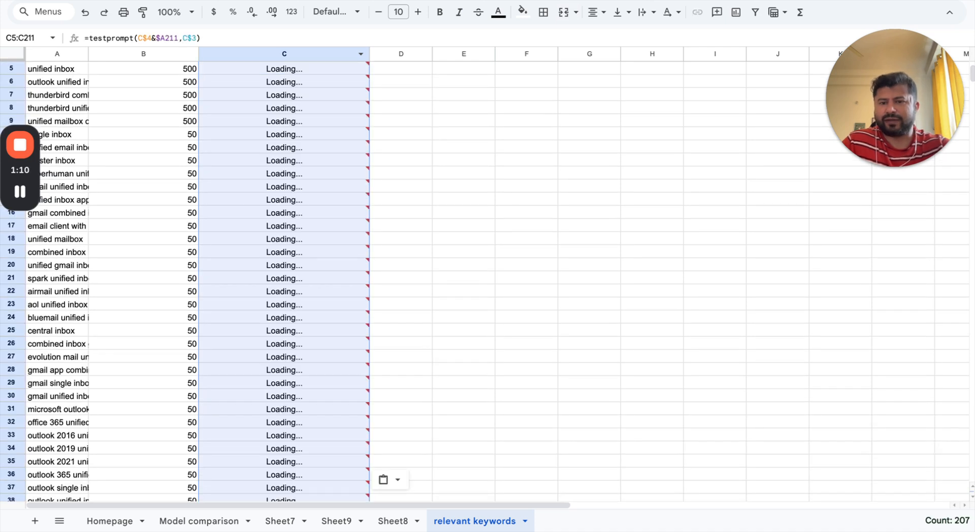
Read the full prompt text in C4 and review the Yes/No results down column C
key("ctrl+Up")
key("Down")
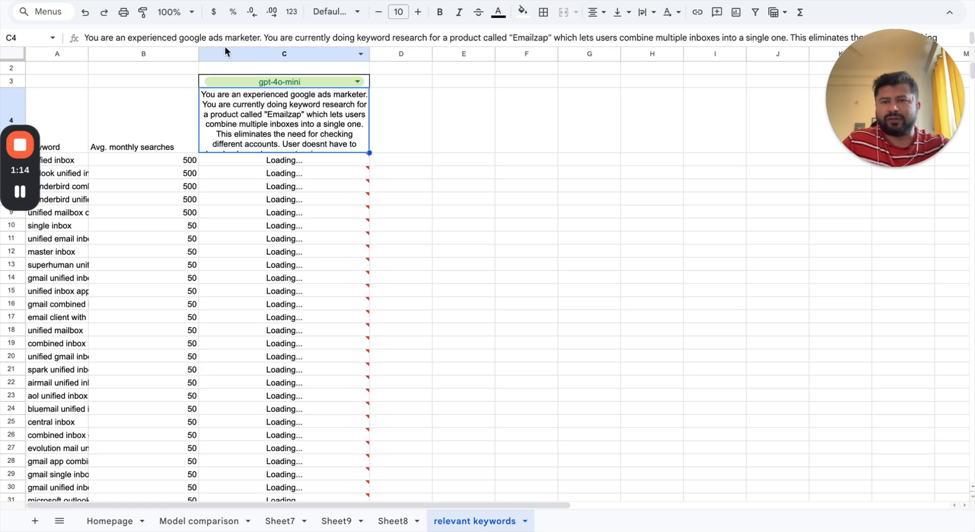
left_click_drag(191, 47, 235, 108)
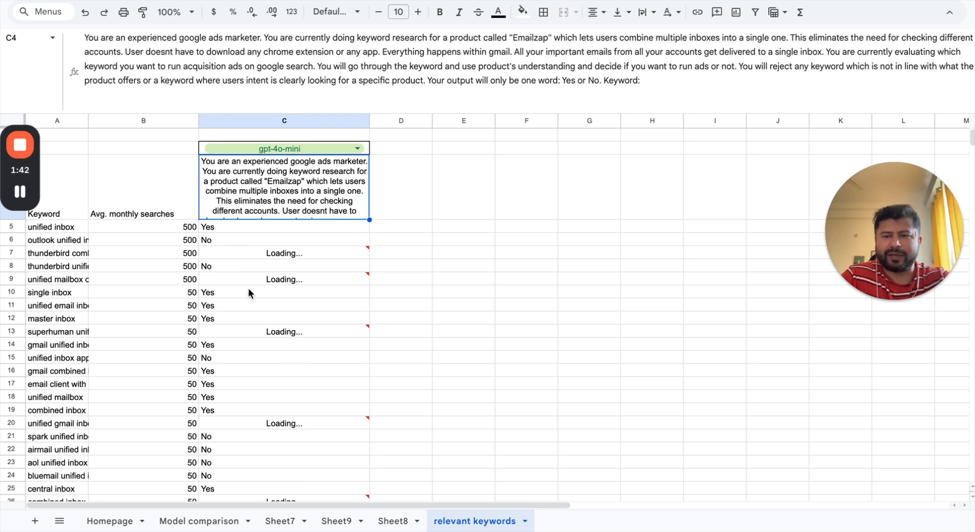
scroll(248, 288, "down", 3)
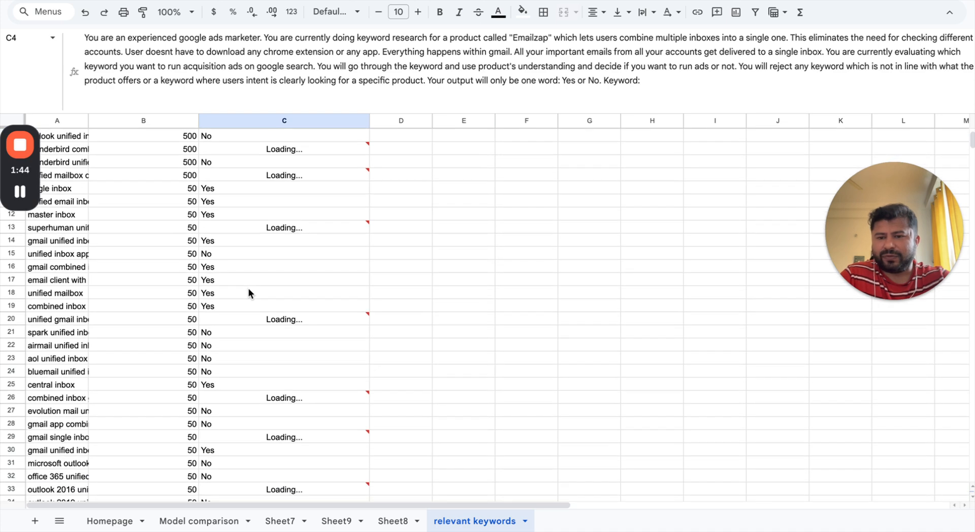
scroll(280, 279, "down", 5)
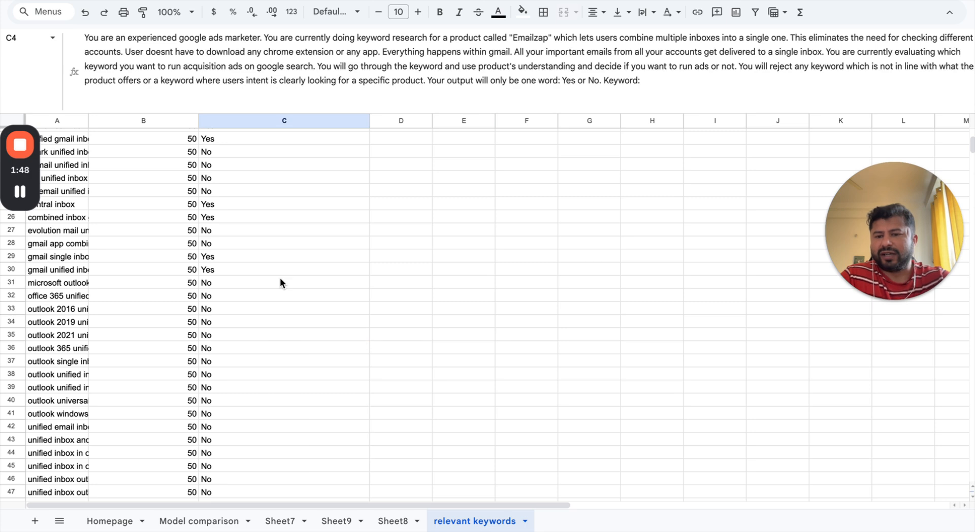
scroll(280, 283, "up", 5)
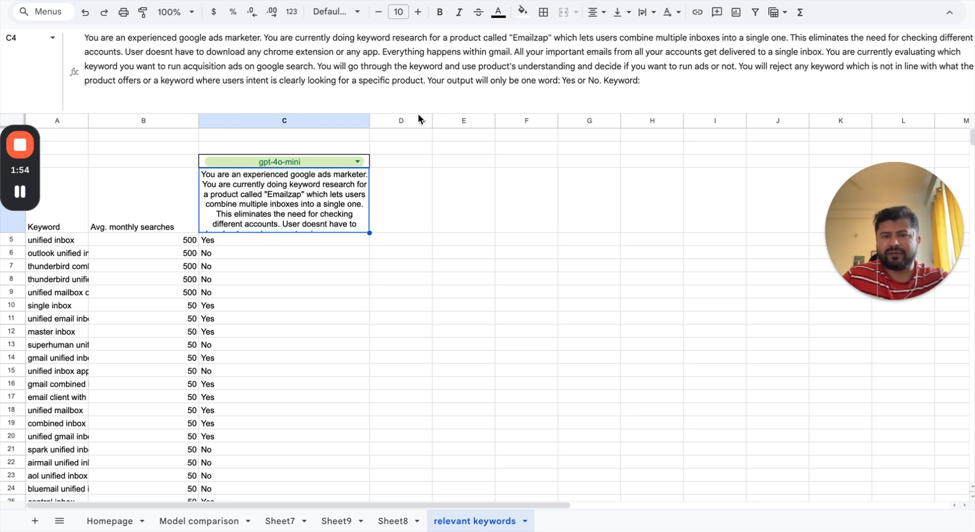
left_click_drag(416, 113, 417, 50)
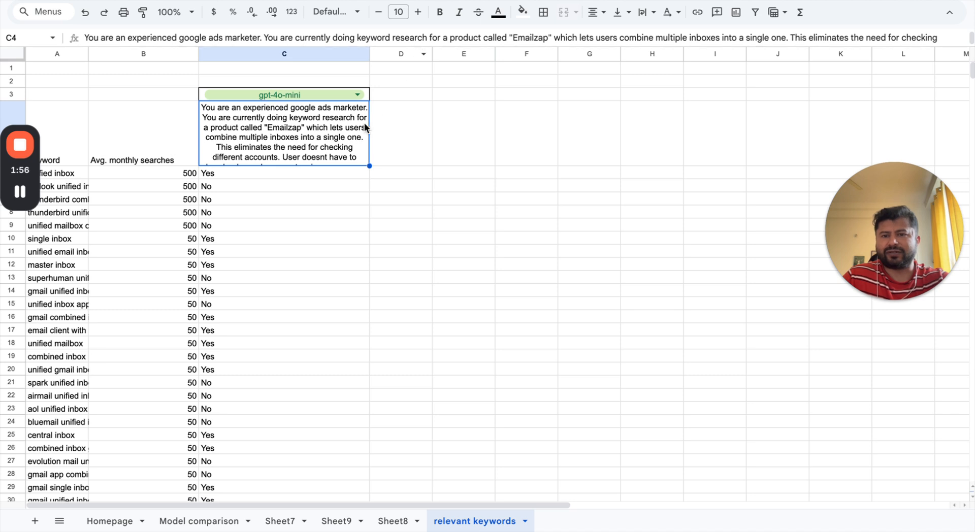
Create a filter on the keyword table A4:C278, using row 4 as the header
key("super+Left")
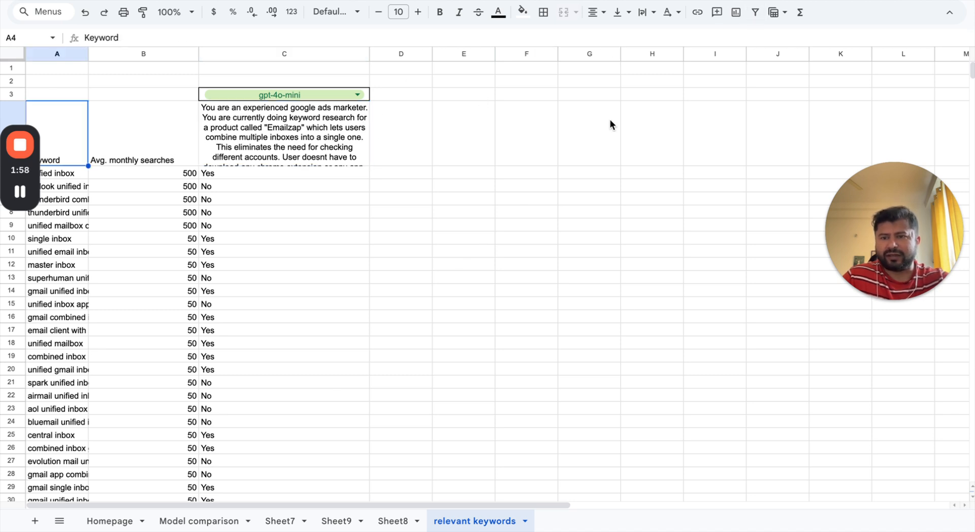
key("super+shift+Right")
key("super+shift+Down")
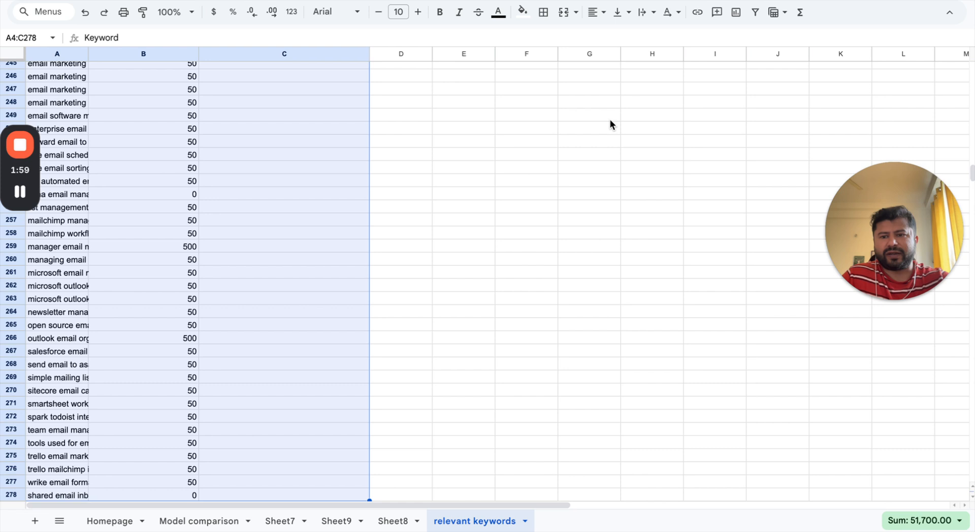
left_click(756, 12)
Fill the testprompt formula from C211 down to the last keyword in row 278
left_click(237, 238)
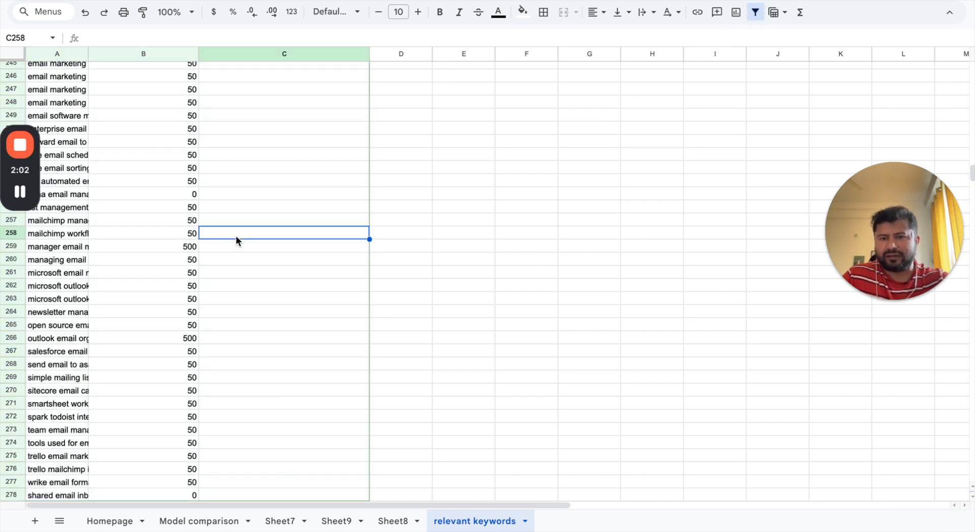
key("super+Up")
key("Left")
key("Left")
key("super+Down")
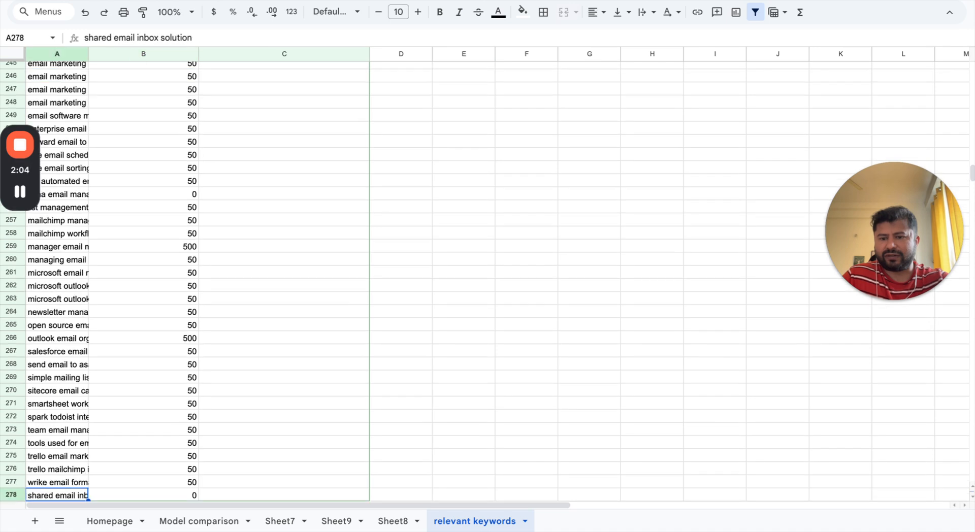
key("Right")
key("Right")
key("super+shift+Up")
key("super+d")
key("super+Down")
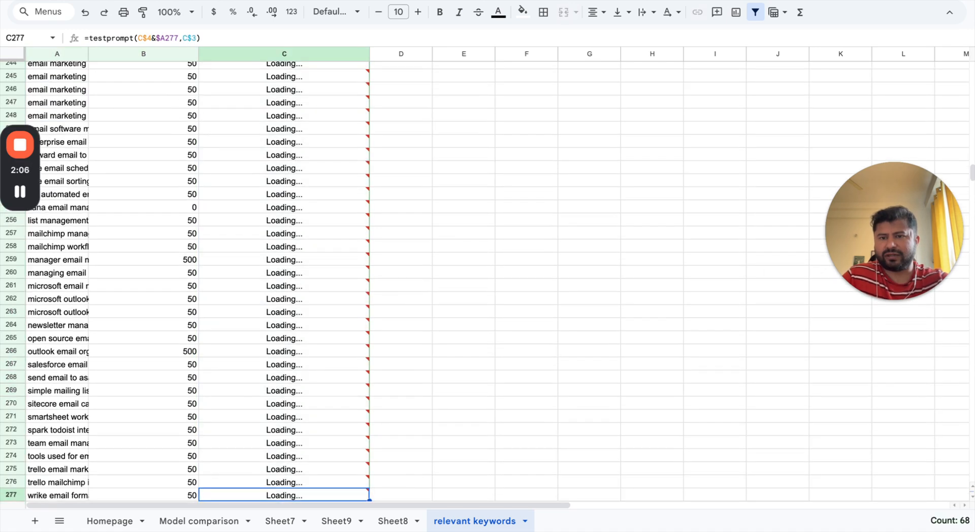
Widen column A so the keywords can be read and compared with their Yes/No results in column C
key("super+Up")
key("Down")
key("Down")
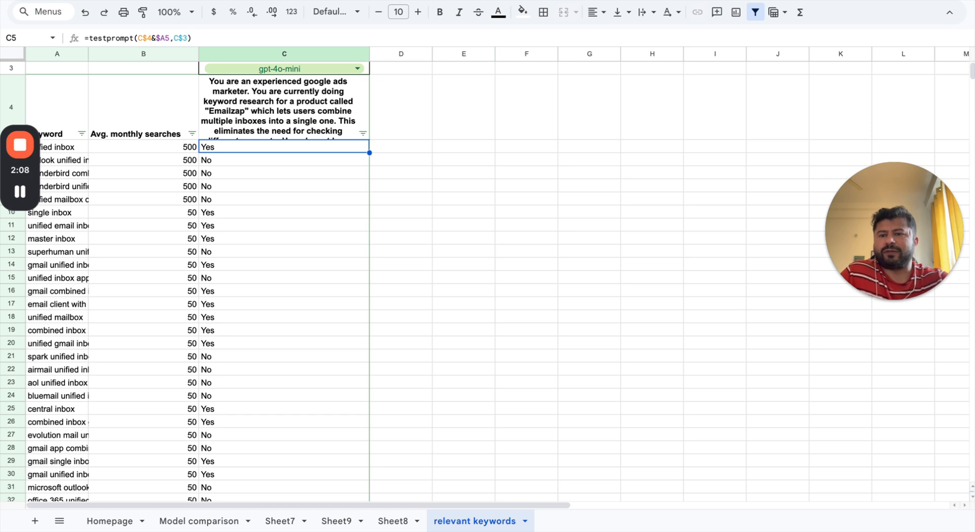
key("Left")
key("Left")
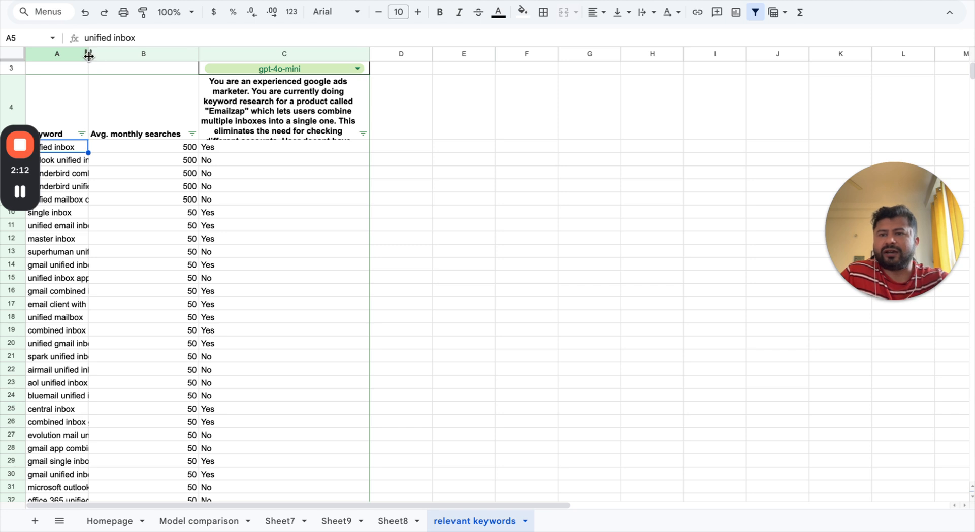
left_click_drag(88, 53, 132, 55)
left_click(293, 158)
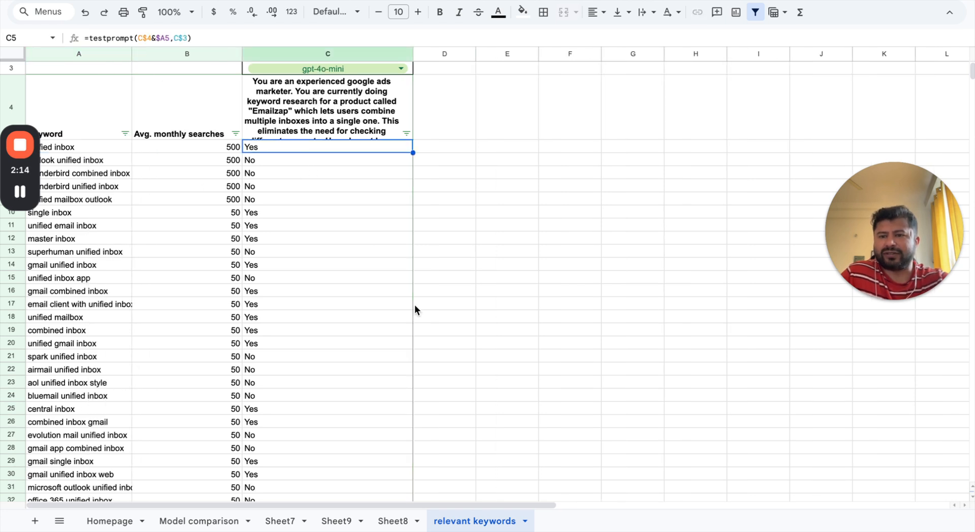
left_click(82, 160)
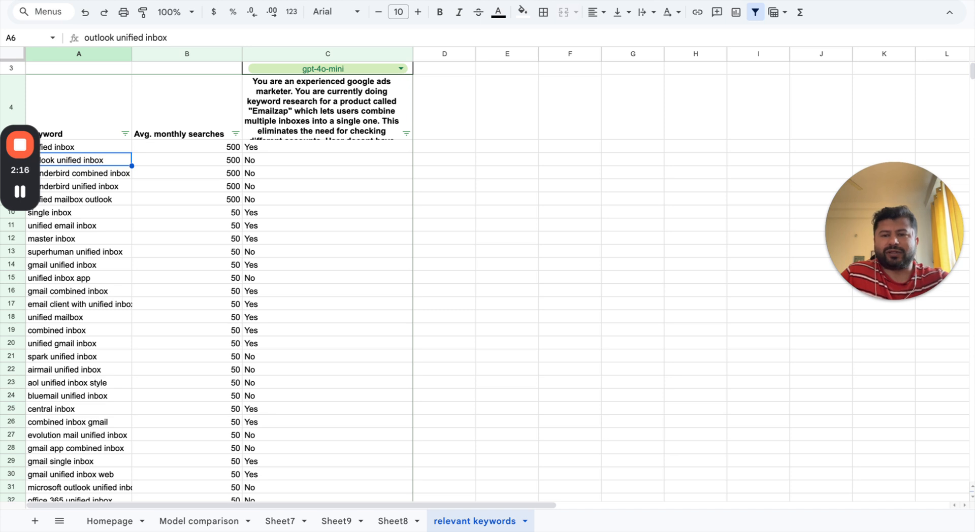
Compare the first keywords in column A and their average monthly searches with the Yes/No results in column C
left_click(293, 160)
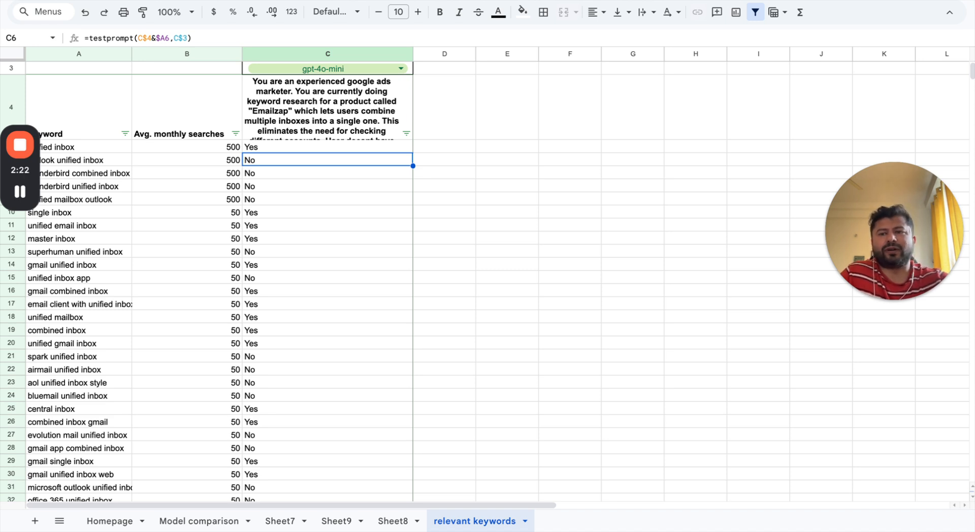
key("Down")
key("Left")
key("Left")
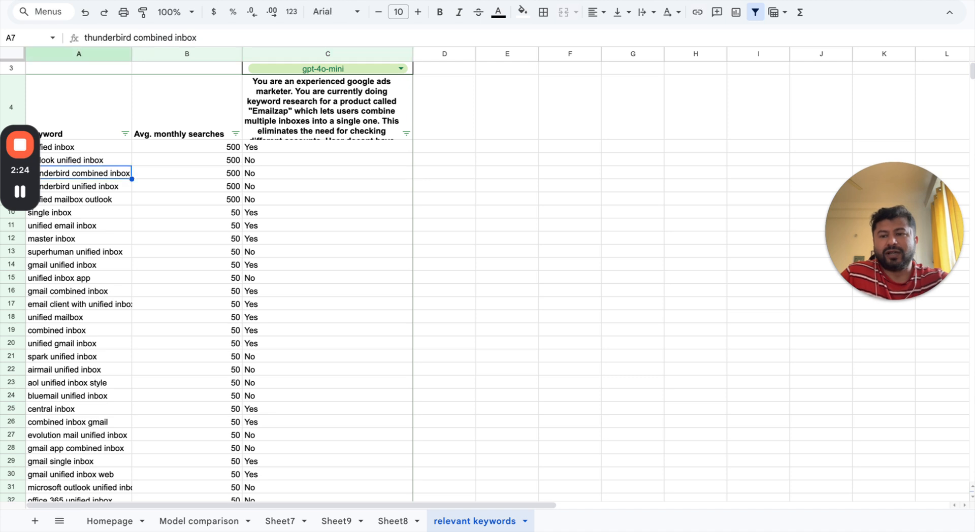
key("Right")
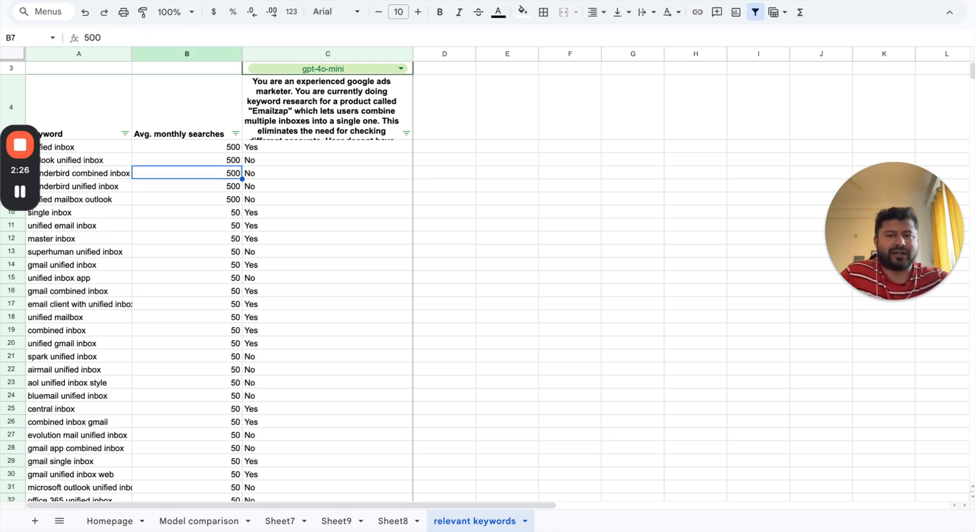
key("Left")
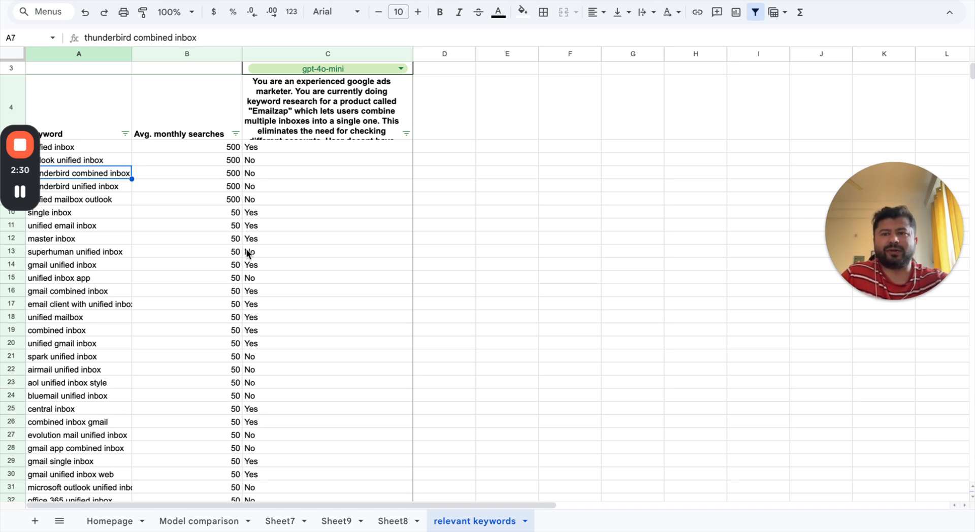
key("Right")
key("Up")
key("Up")
key("Up")
key("Up")
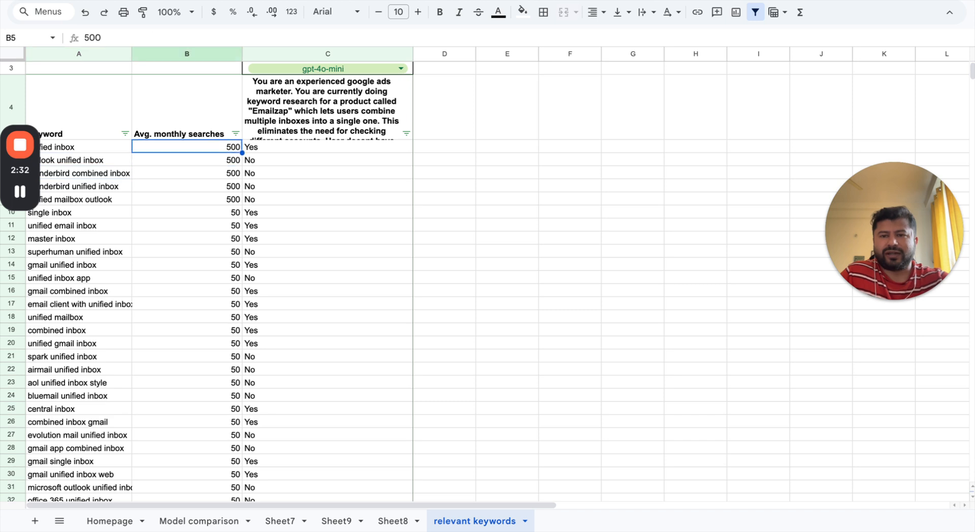
key("Right")
key("Right")
key("Down")
key("Left")
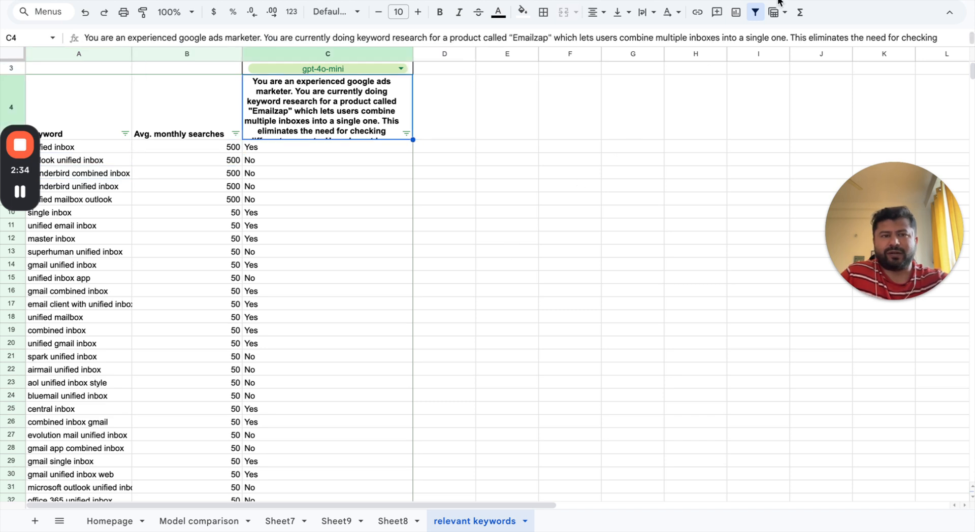
Remove the filter from the keyword table
left_click(755, 12)
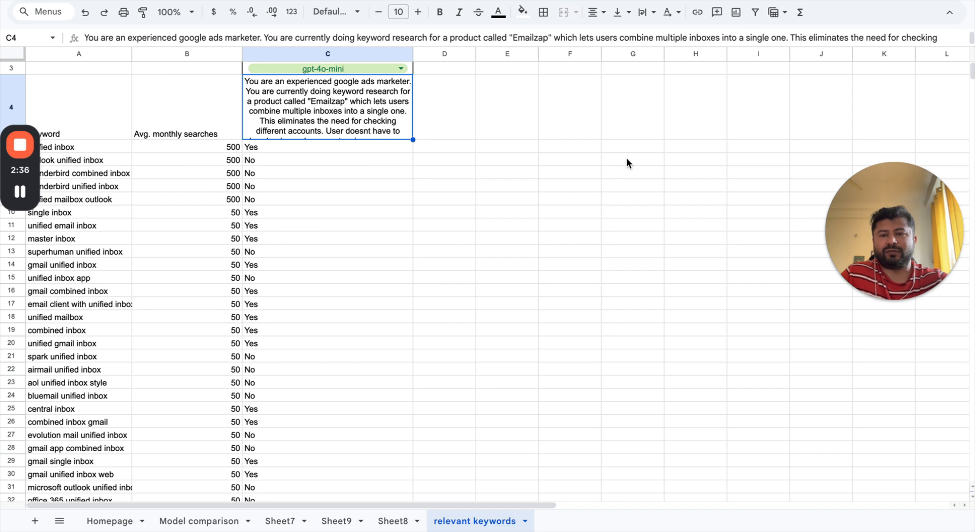
key("Down")
key("Up")
key("Up")
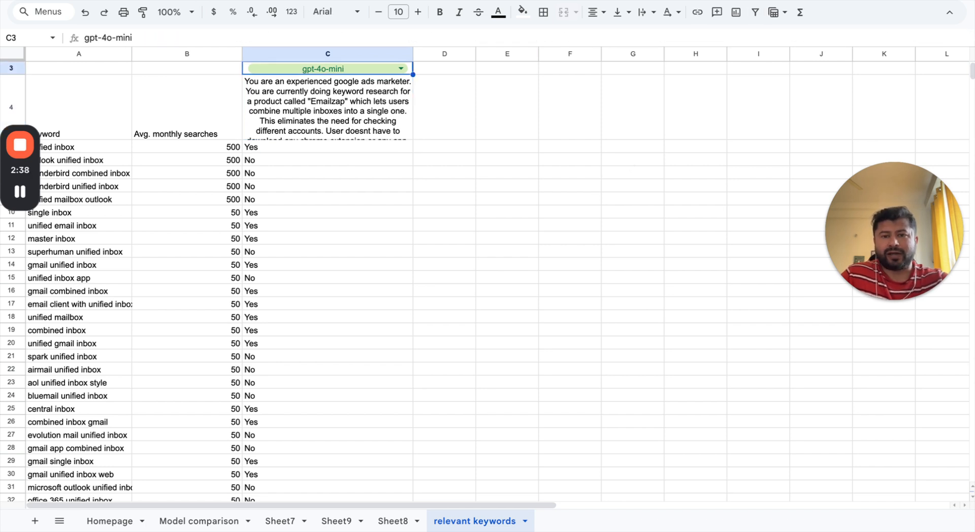
key("Down")
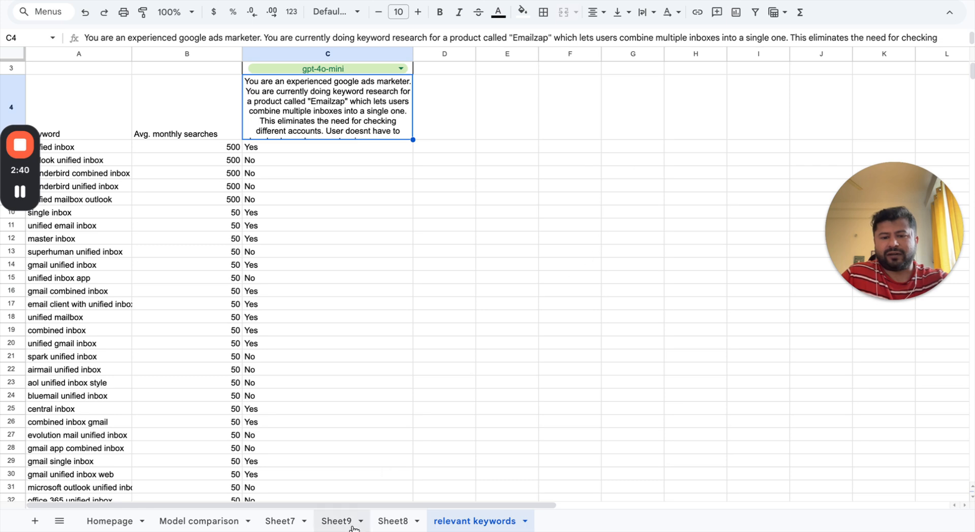
Copy the alternative ads-marketer prompt from L4 of Sheet8 into D4 of the relevant keywords sheet, with column D widened
left_click(393, 521)
left_click(655, 189)
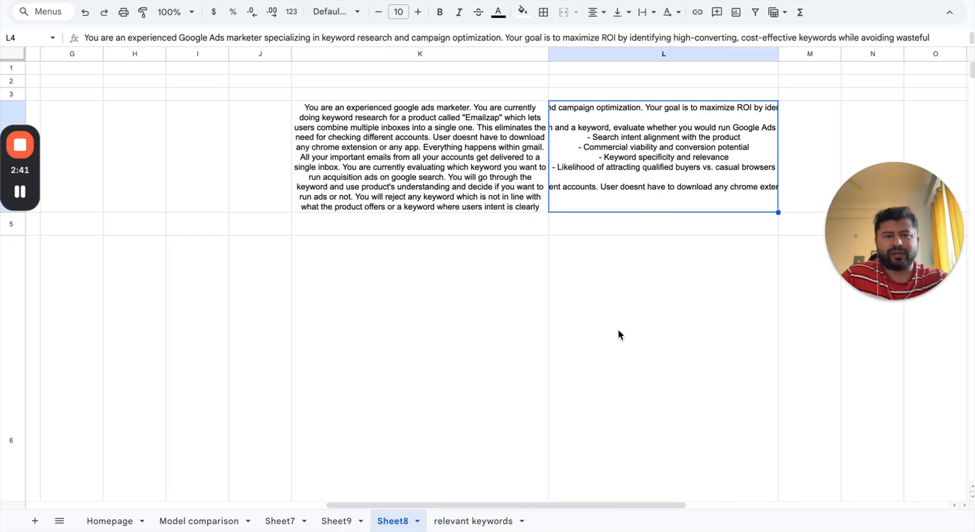
left_click(468, 522)
key("Right")
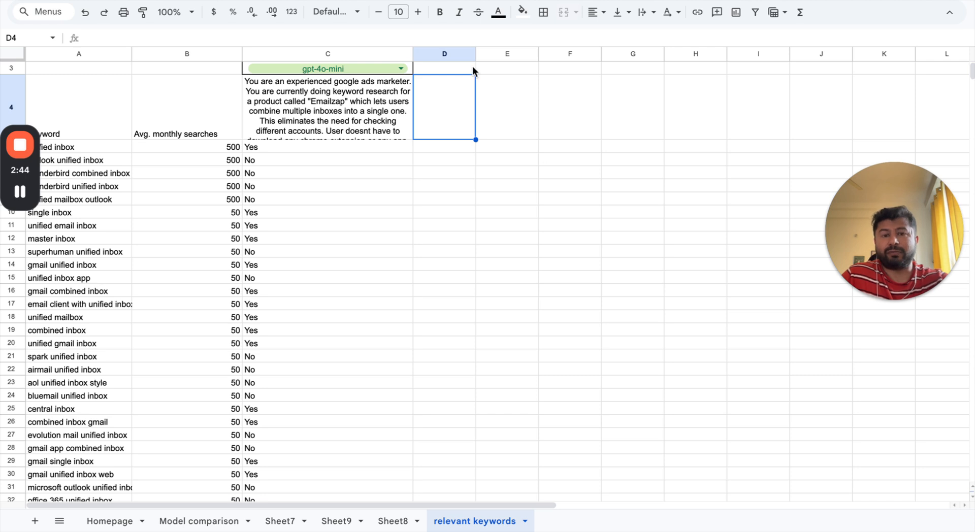
left_click_drag(475, 53, 550, 54)
key("Left")
key("Right")
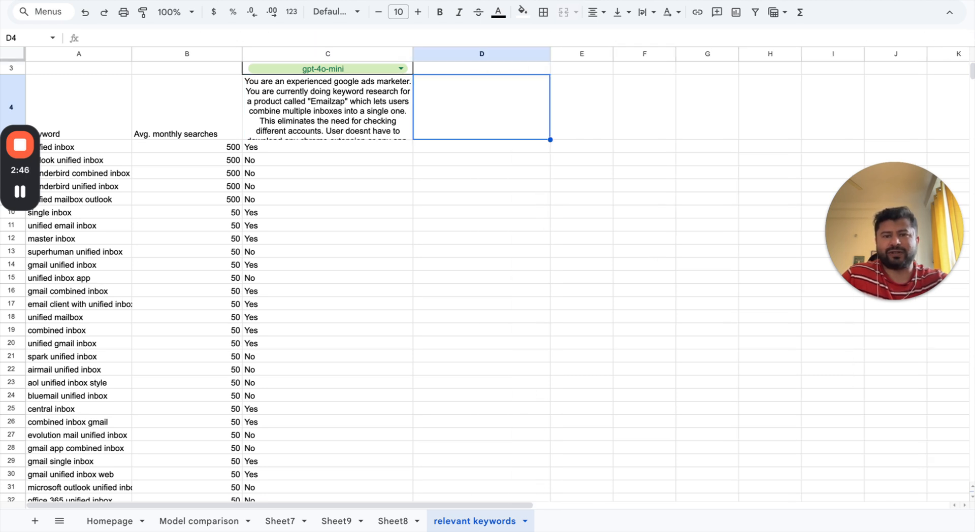
key("ctrl+v")
Copy the gpt-4o-mini model selector from C3 into D3
key("Up")
key("Left")
key("ctrl+c")
key("Right")
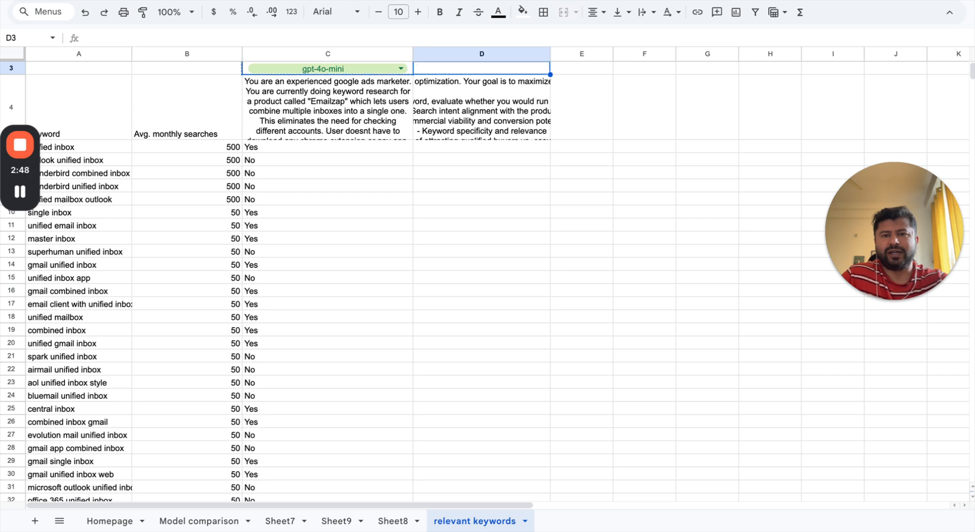
key("ctrl+v")
key("Down")
key("Down")
key("Left")
key("ctrl+c")
key("Right")
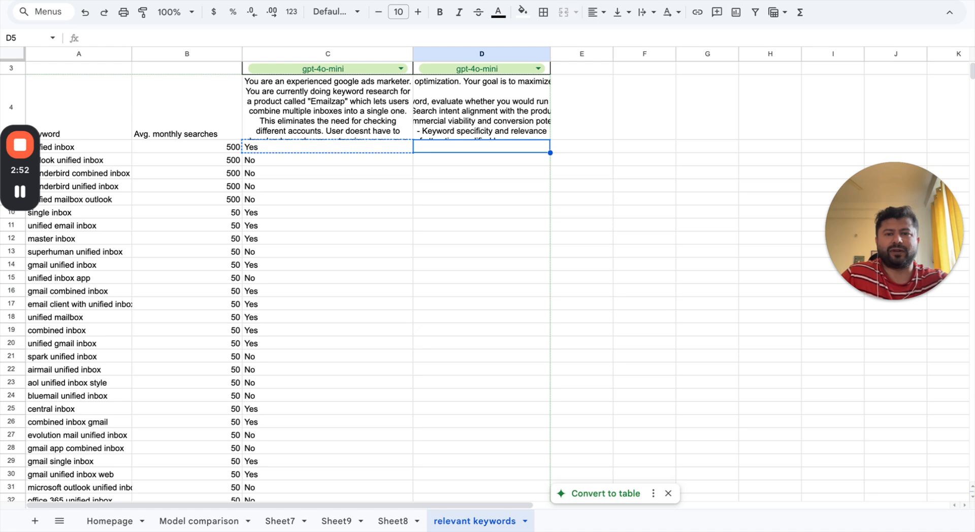
In the response instruction of the D4 prompt, rewrite the affirmative answer as "Yes"
key("Up")
key("Return")
key("Up")
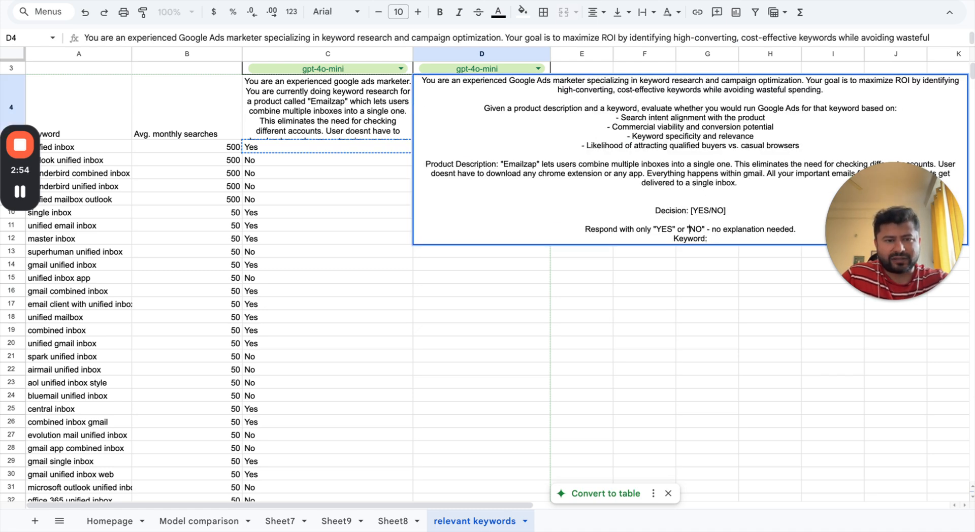
key("Left")
key("BackSpace")
key("BackSpace")
key("BackSpace")
key("Caps_Lock")
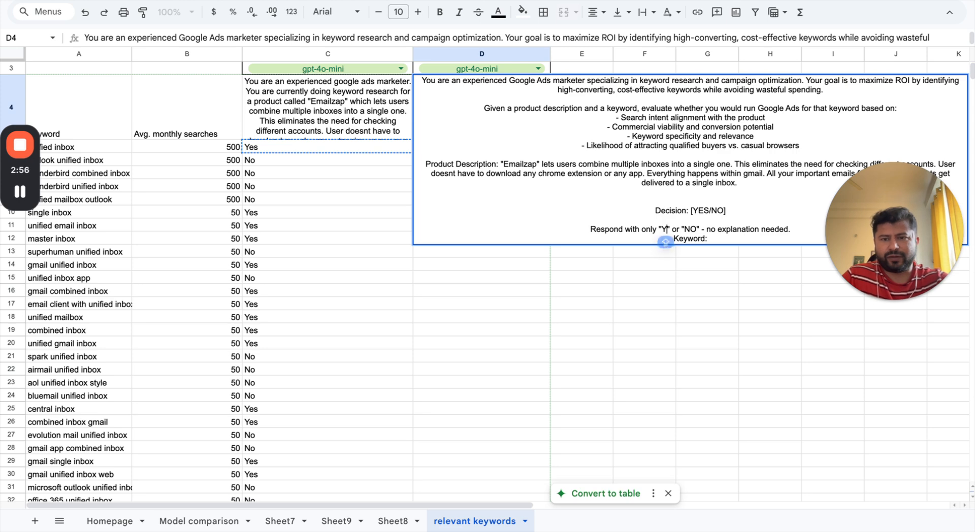
type("ES\"")
key("BackSpace")
key("BackSpace")
key("BackSpace")
key("Caps_Lock")
type("es\"")
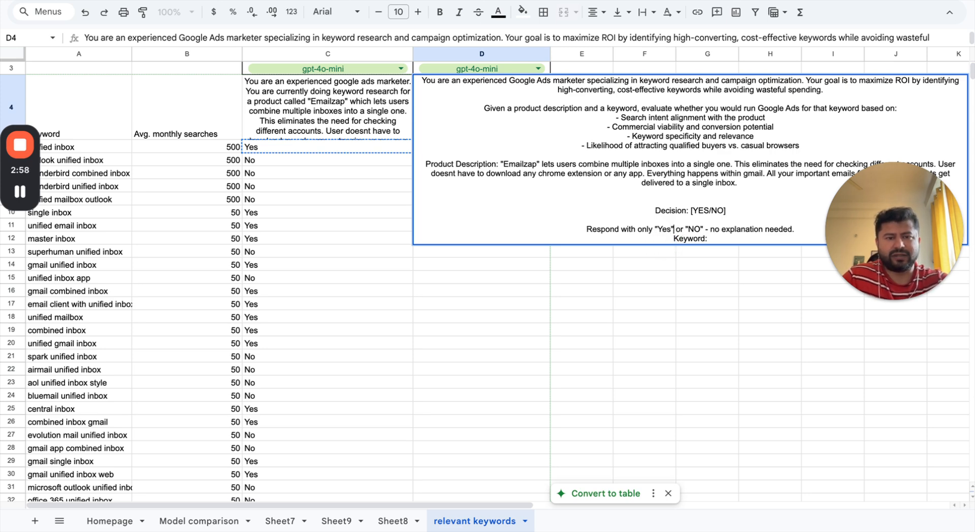
Rewrite the negative answer as "No" in the same D4 instruction and save the edited prompt
key("Right")
key("Right")
key("Right")
key("Right")
key("Right")
key("Right")
key("BackSpace")
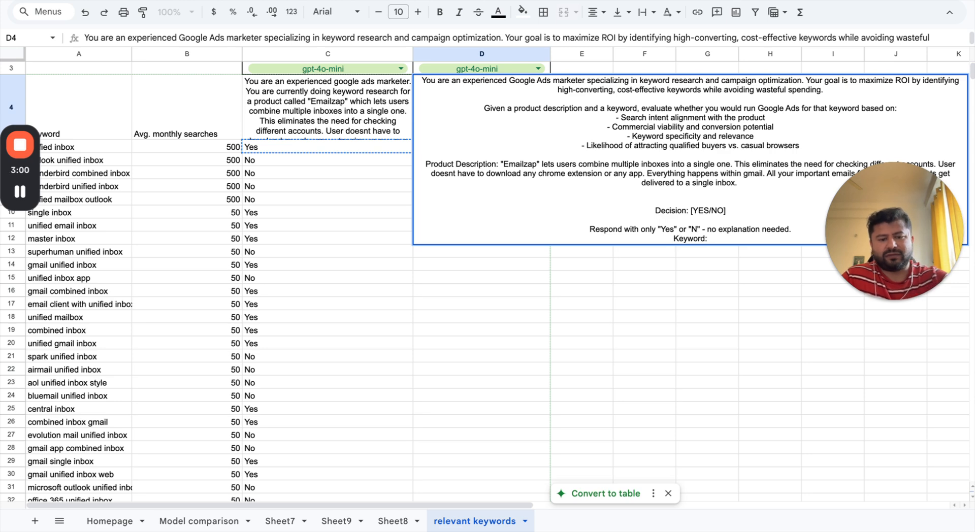
type("o")
key("Return")
Copy the testprompt formula from C5 into D5 and fill it down column D to row 278
key("Left")
key("ctrl+c")
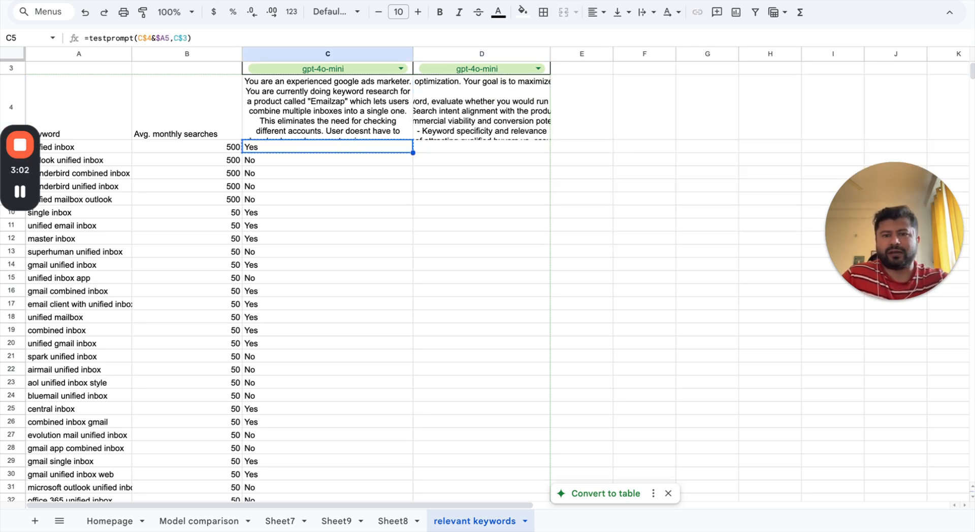
key("Right")
key("ctrl+v")
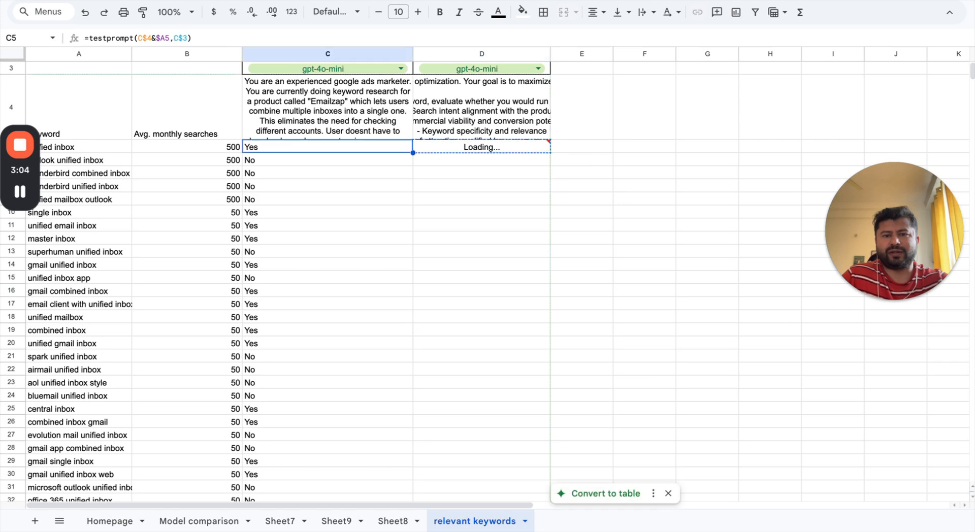
key("ctrl+shift+Down")
key("ctrl+BackSpace")
key("ctrl+v")
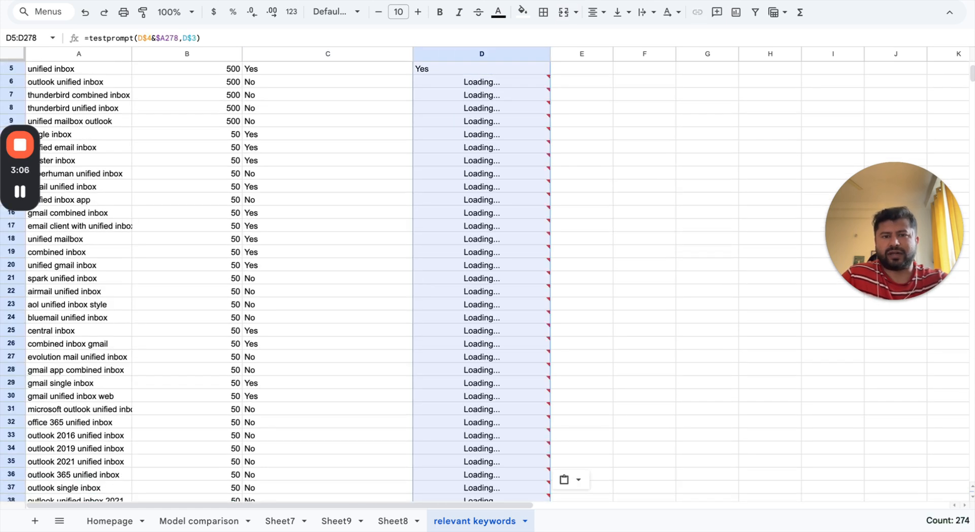
Compare the prompts and model selectors in rows 3 and 4 of columns C and D
key("Up")
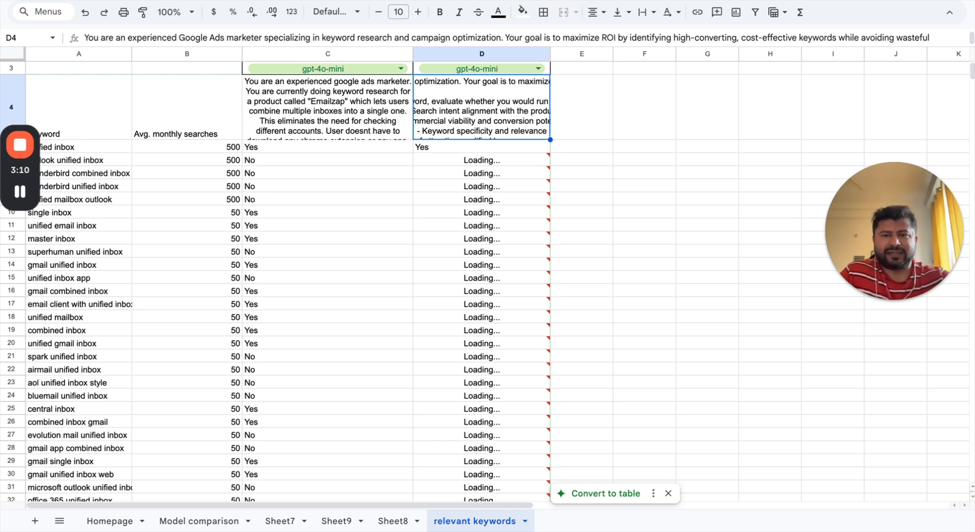
key("Left")
key("Right")
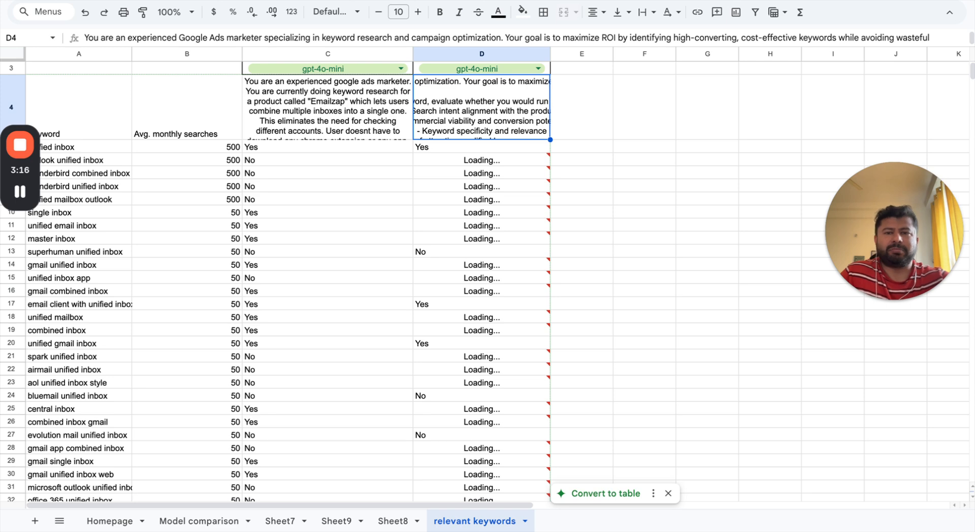
key("Left")
key("Up")
key("Right")
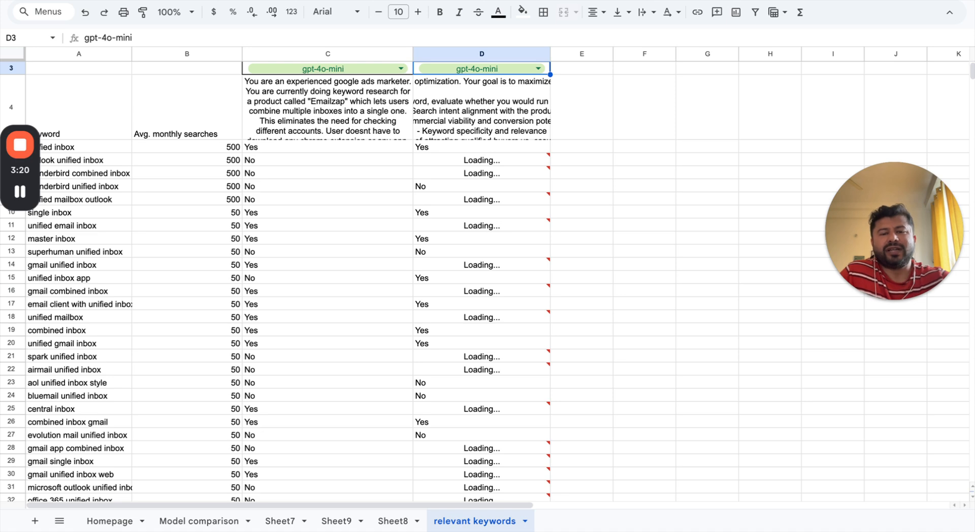
key("Down")
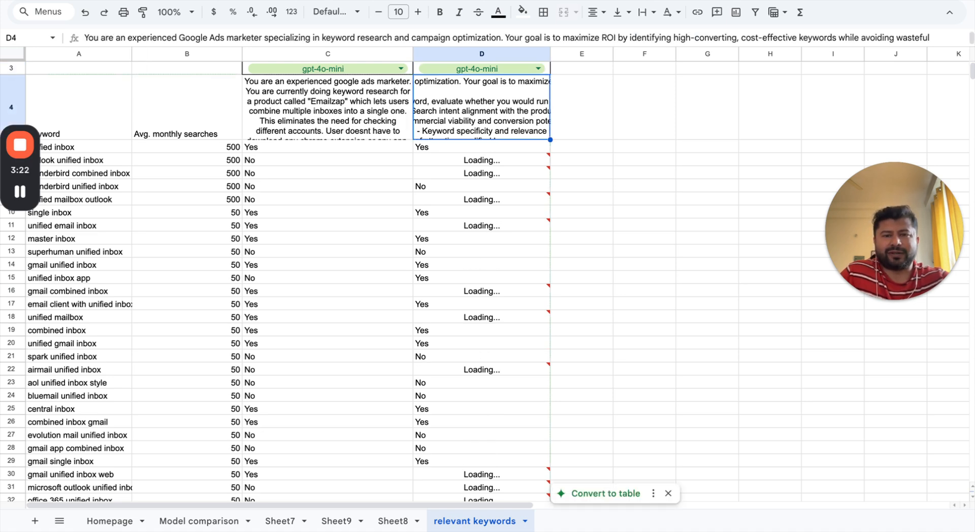
Create a filter on the keyword table using the header cells A4:D4, covering both result columns
key("Left")
key("Left")
key("Left")
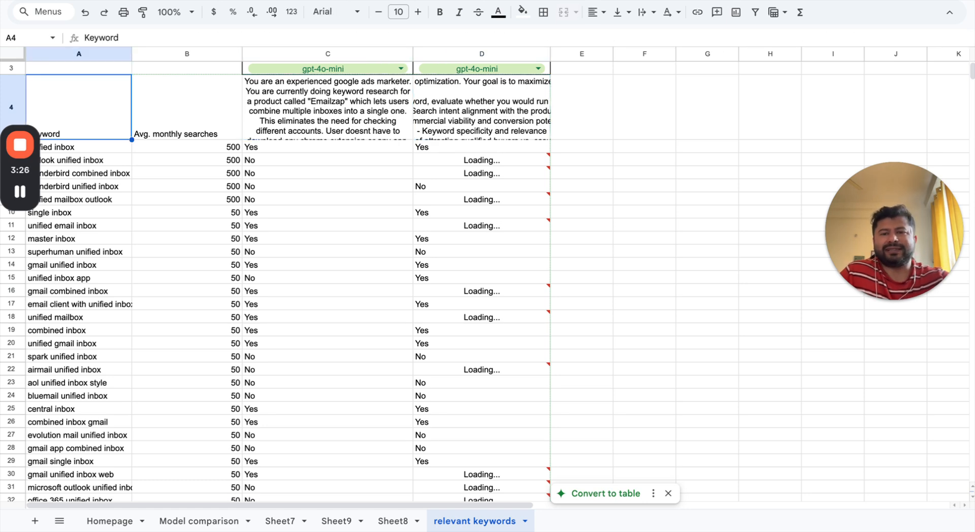
key("shift+Right")
key("shift+Right")
key("shift+Right")
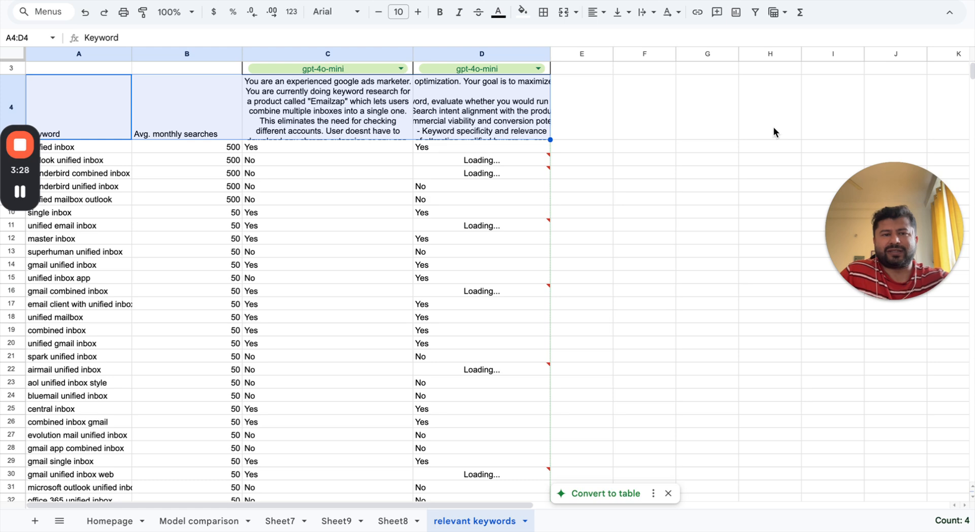
left_click(755, 14)
Filter column C by values so that only rows marked Yes are shown
left_click(404, 134)
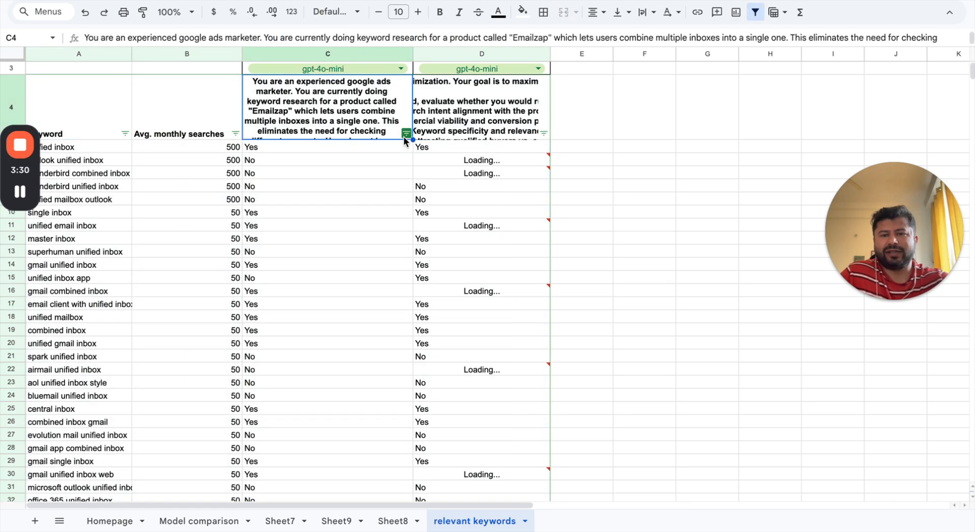
left_click(288, 337)
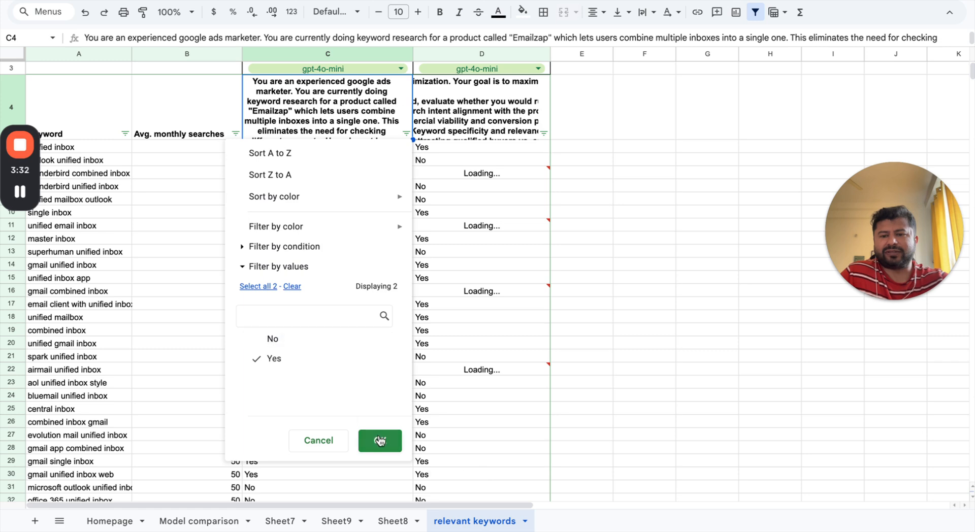
left_click(379, 442)
Select the filtered keywords A5:A212 to check how many remain, and return to the header to review them
key("Down")
key("Left")
key("Left")
key("ctrl+shift+Down")
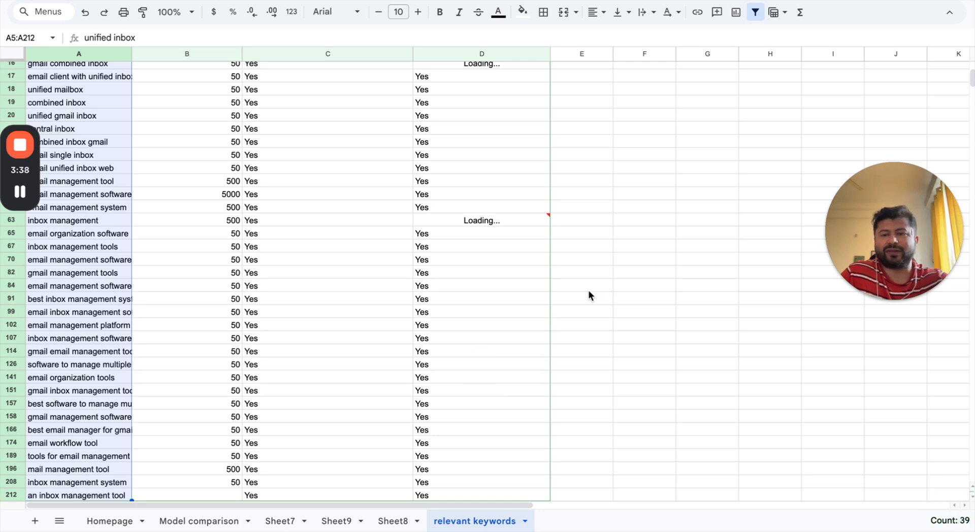
key("Down")
key("Up")
key("Up")
key("Up")
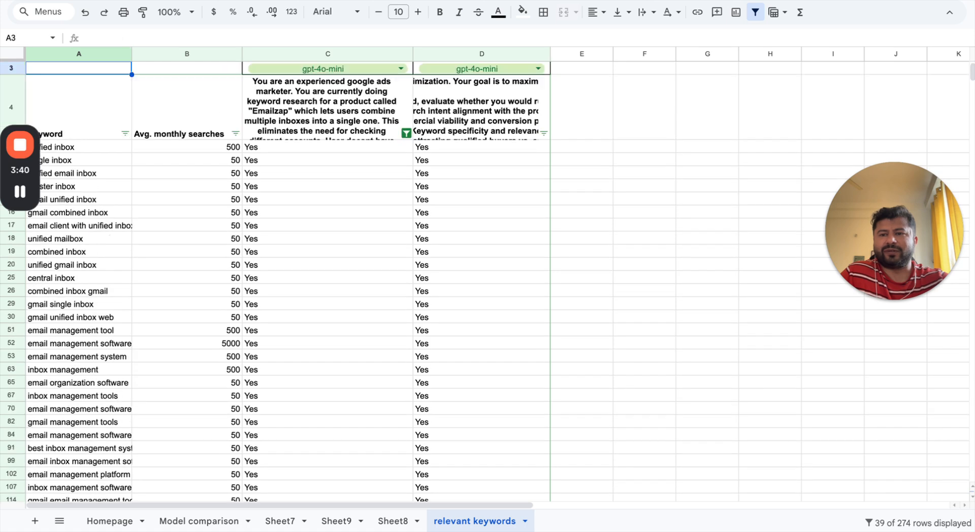